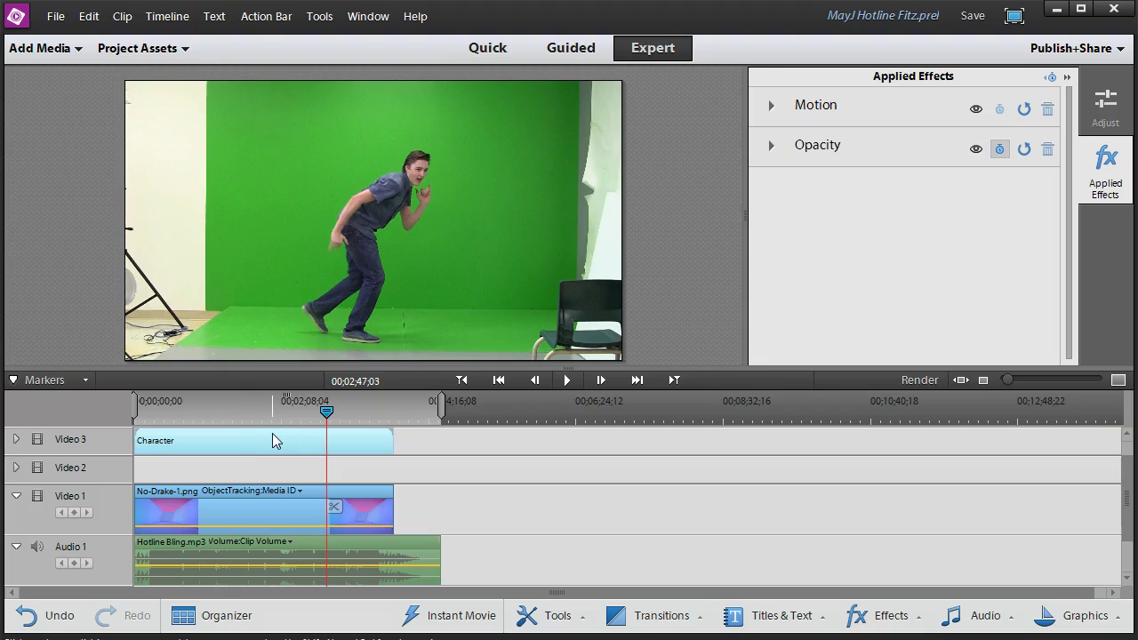
Apply Four-Point Garbage Matte from the Keying effects to the Character clip
left_click(886, 616)
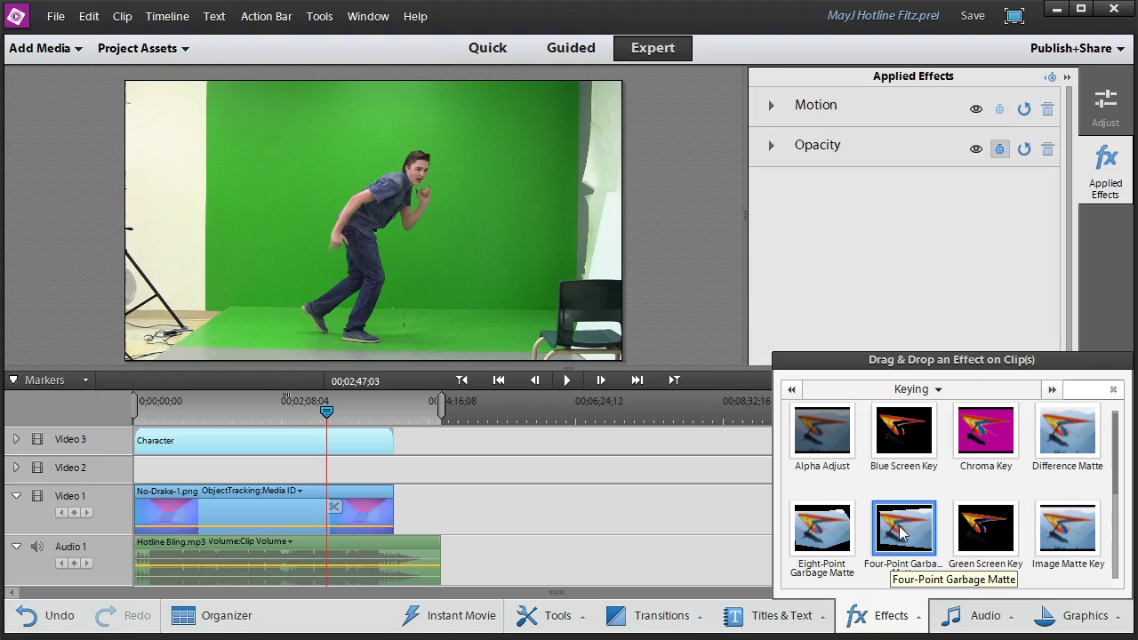
left_click_drag(907, 534, 291, 442)
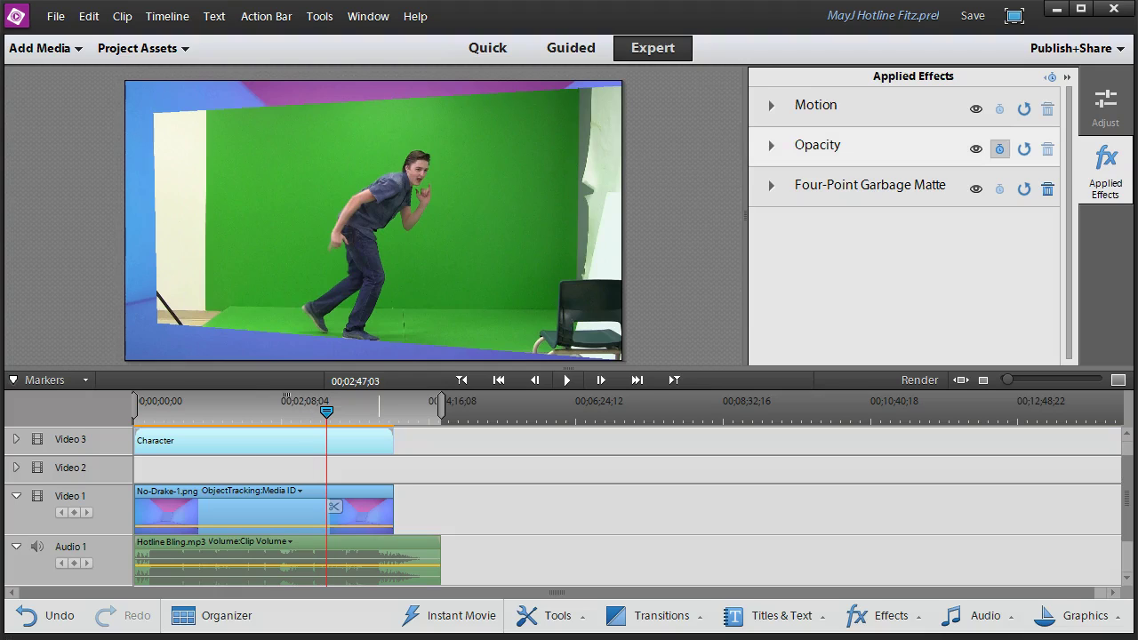
left_click(1108, 168)
left_click(1107, 167)
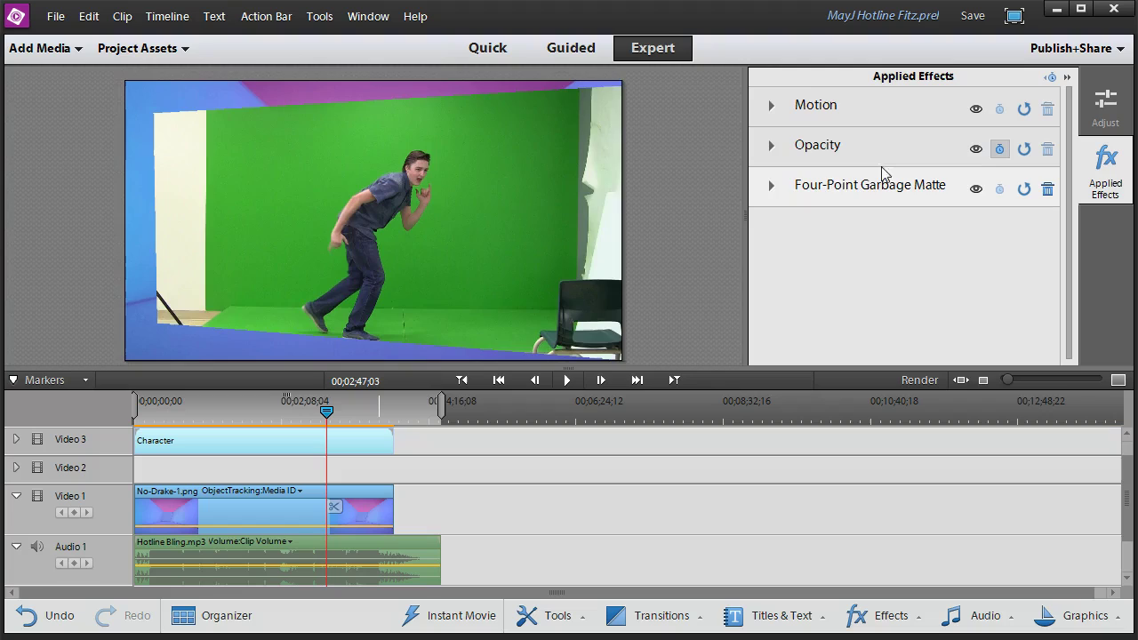
Pull the matte's top-left and bottom-left corners in to the green screen's left edge
left_click(822, 187)
left_click_drag(157, 114, 208, 82)
left_click_drag(158, 316, 219, 346)
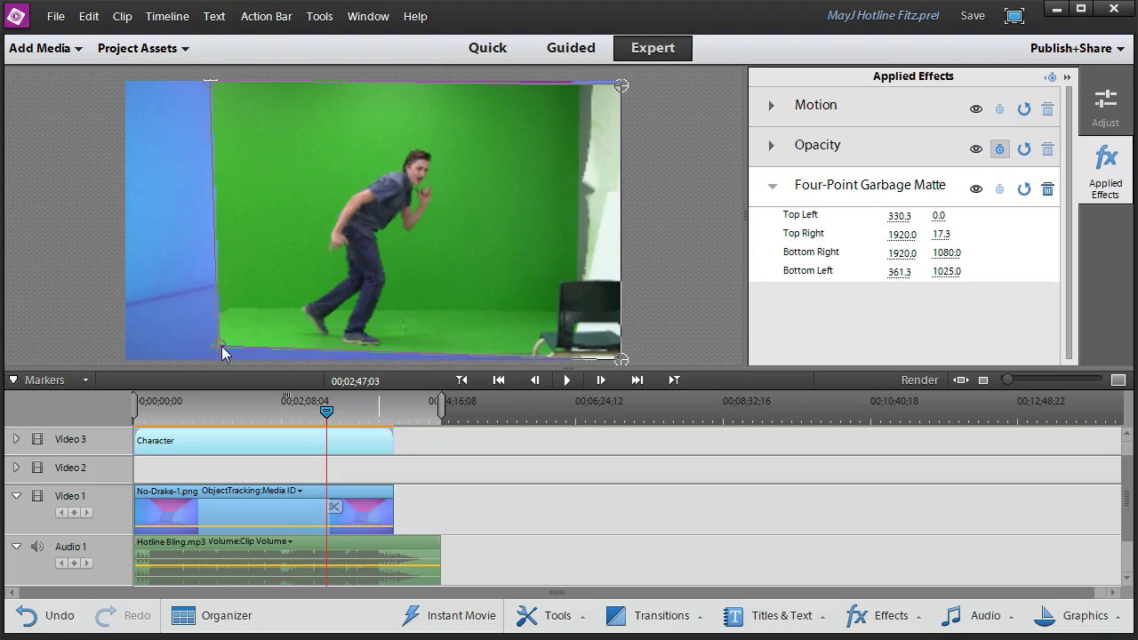
left_click_drag(623, 368, 625, 373)
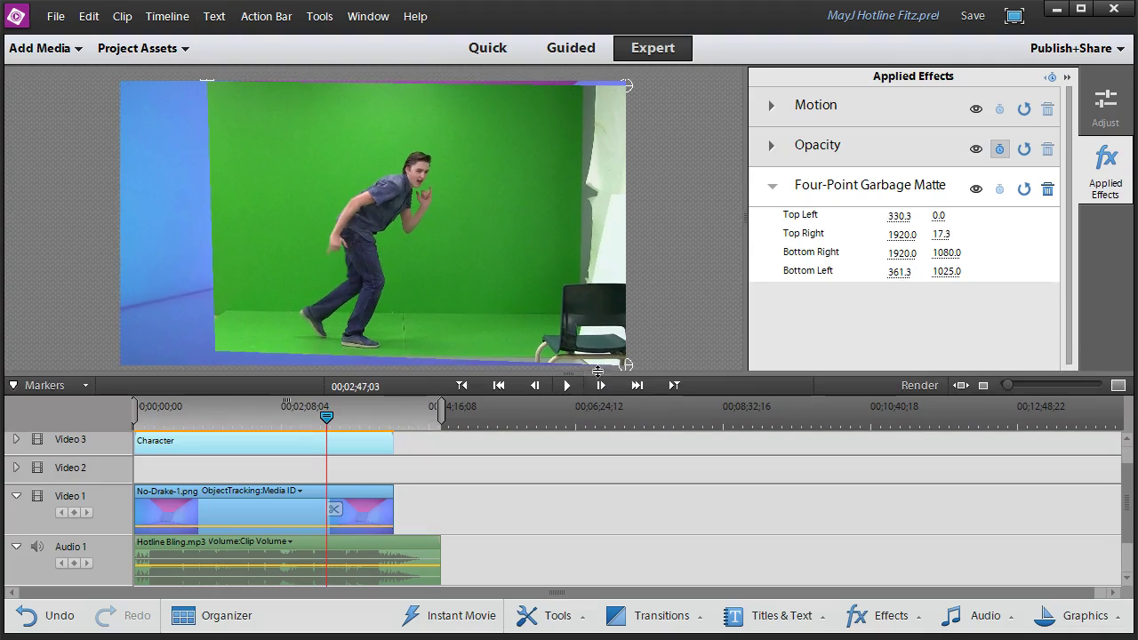
left_click(624, 368)
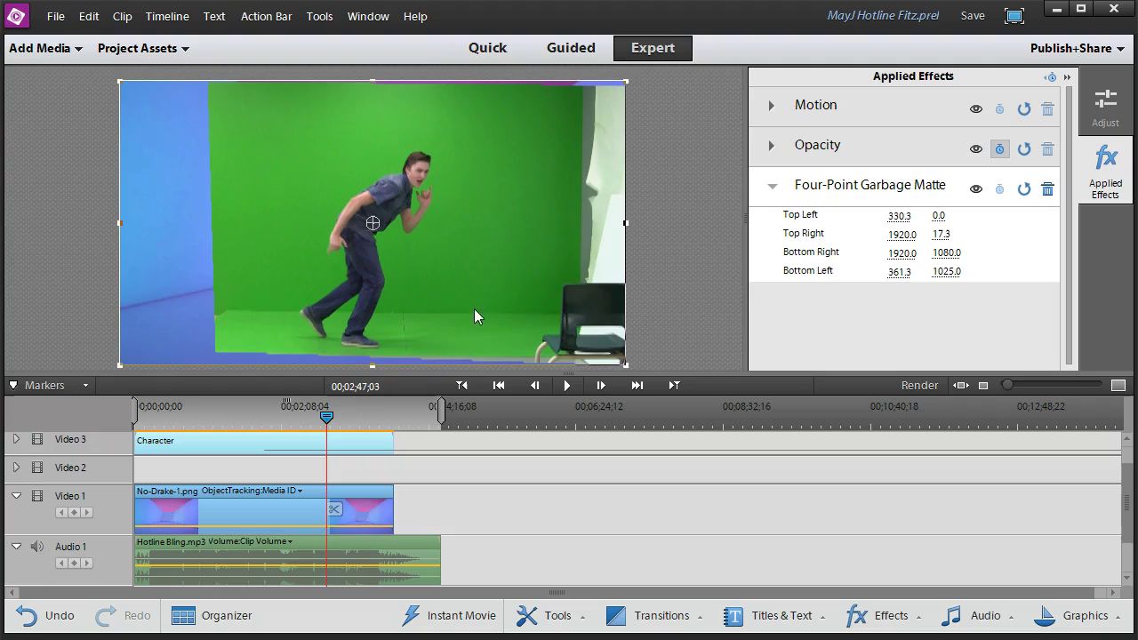
Pull the bottom-right and top-right corners inward, with Top Right at 1528.6, 6.8
left_click(874, 185)
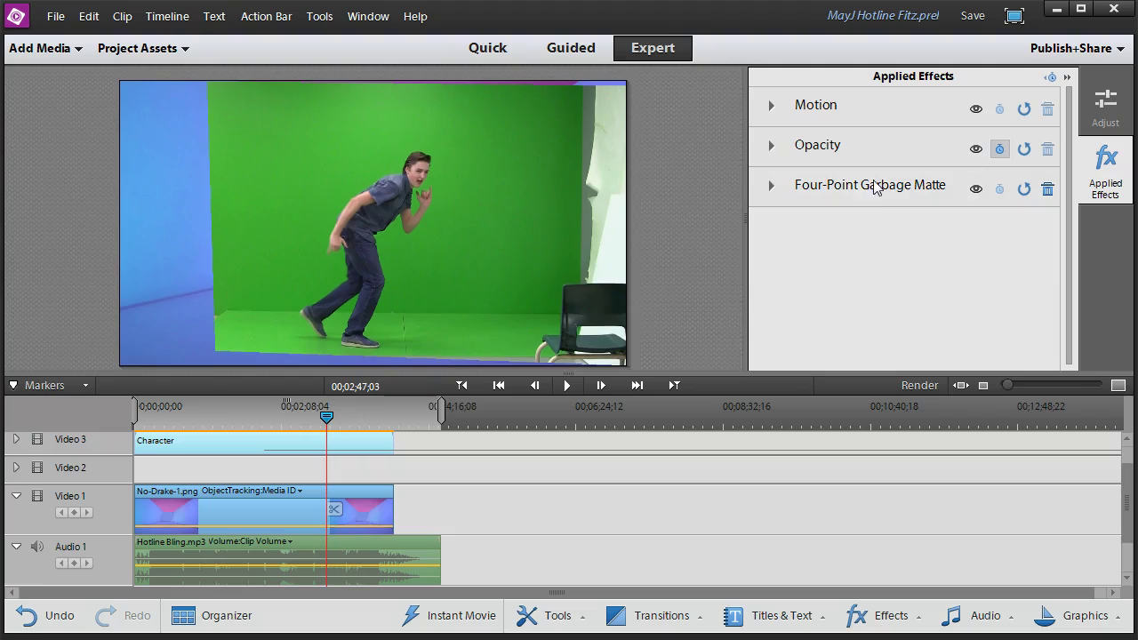
left_click(818, 194)
left_click_drag(626, 364, 508, 354)
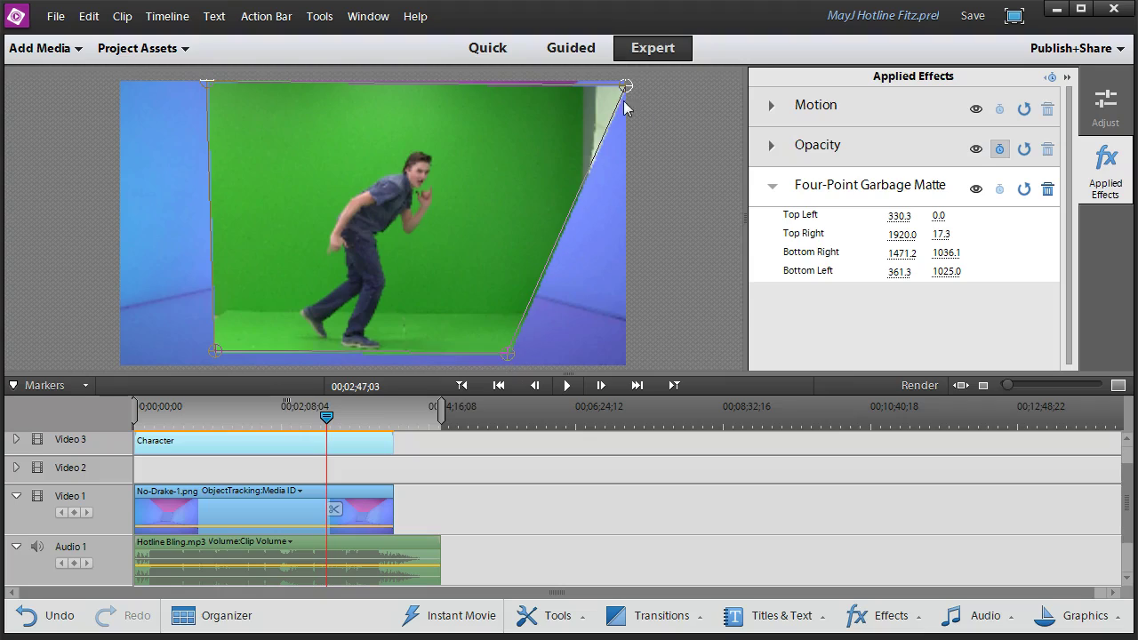
left_click_drag(626, 86, 618, 81)
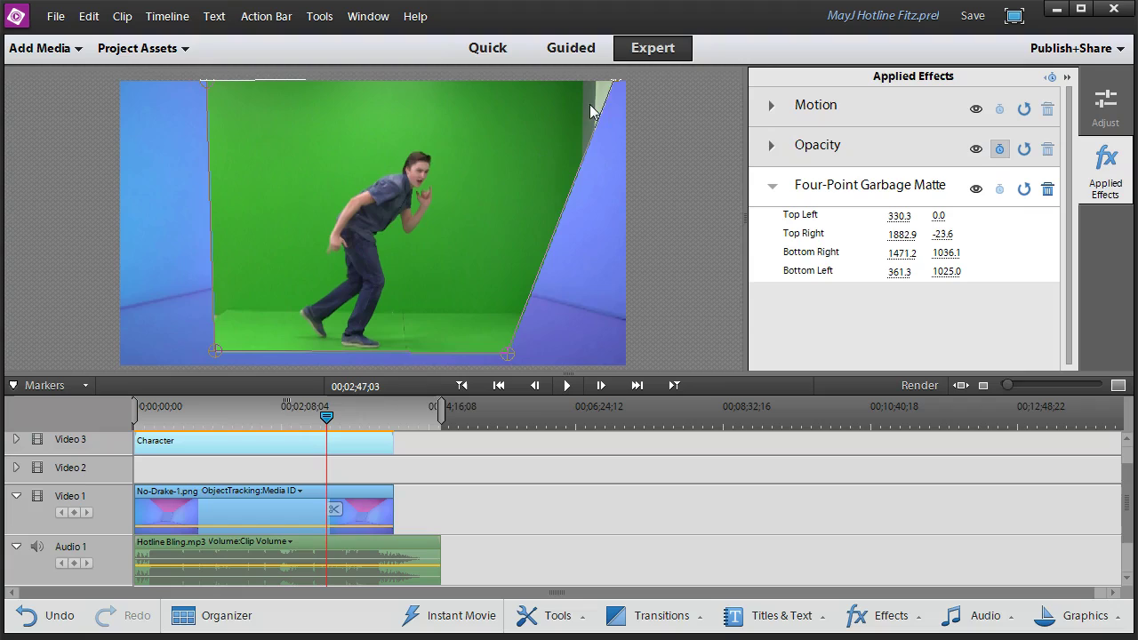
left_click_drag(617, 86, 523, 82)
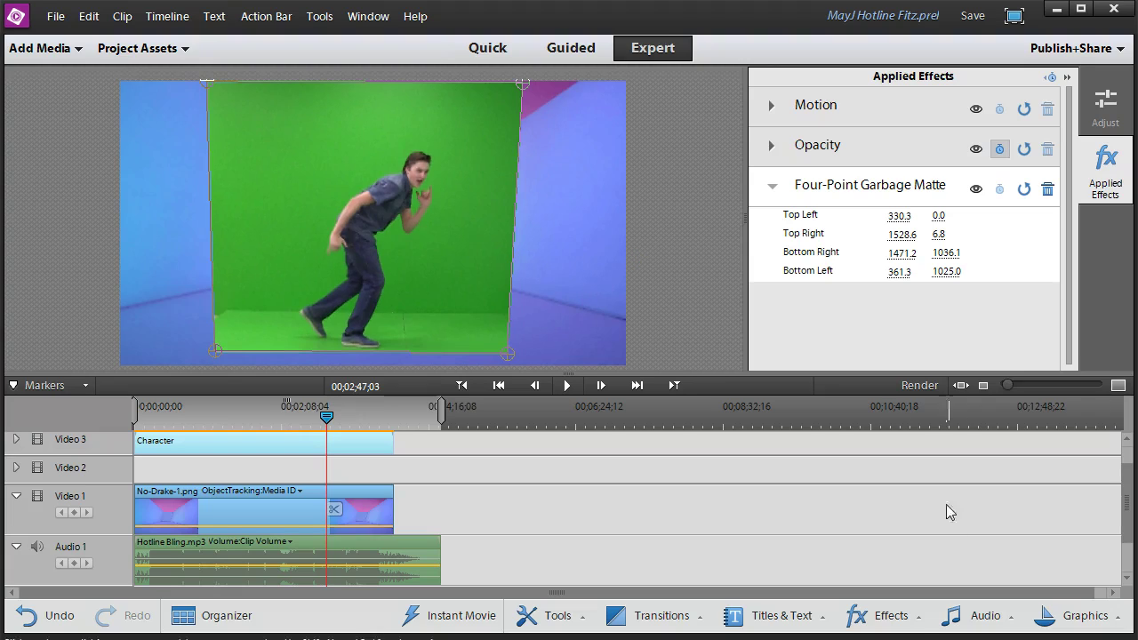
Drag Green Screen Key from the Keying effects onto the Character clip
left_click(881, 616)
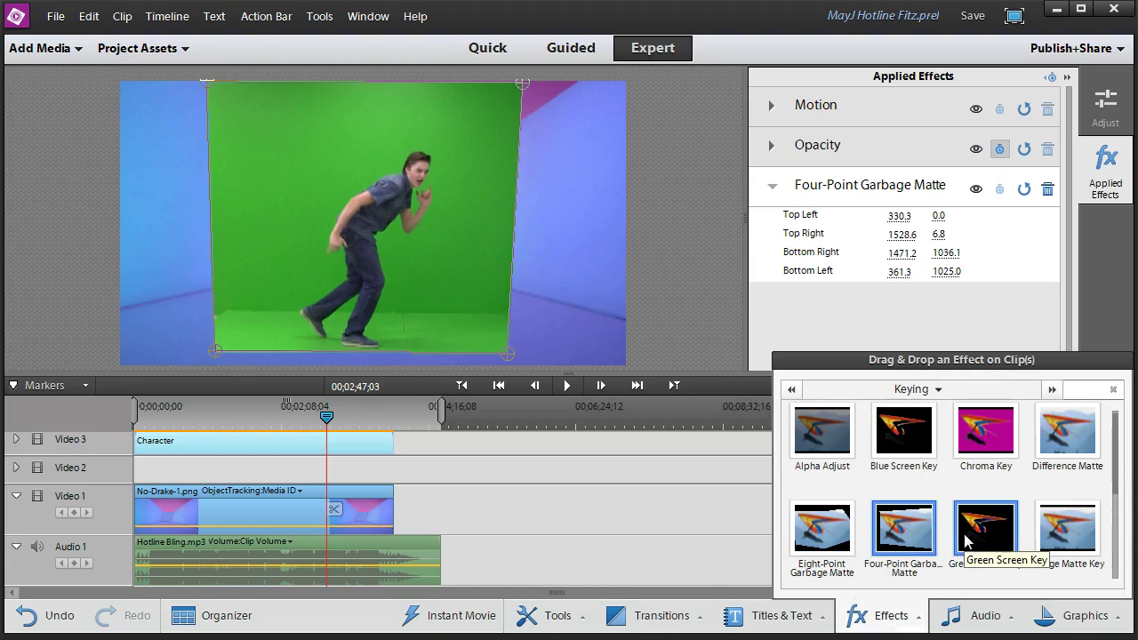
left_click_drag(968, 541, 313, 449)
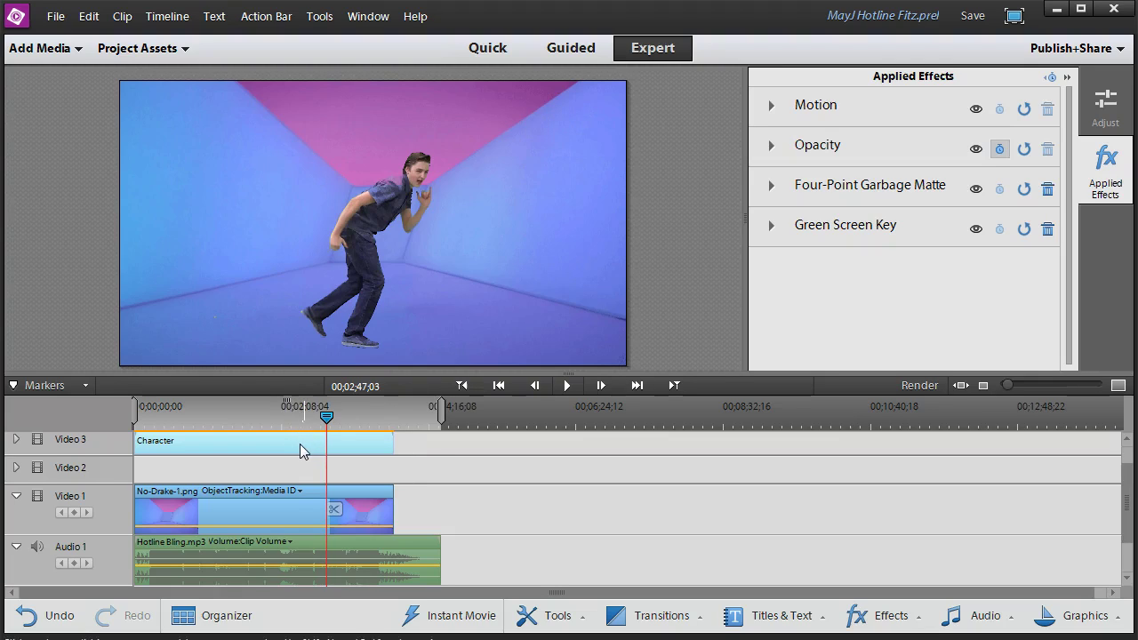
Magnify the monitor preview to 100%
right_click(377, 211)
mouse_move(434, 340)
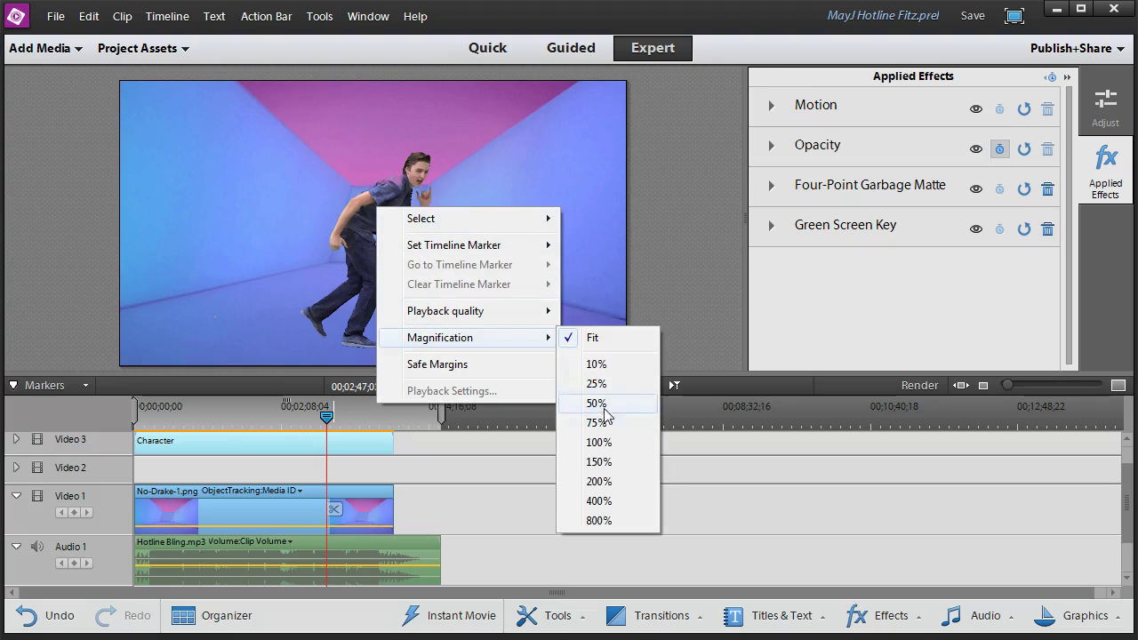
left_click(600, 443)
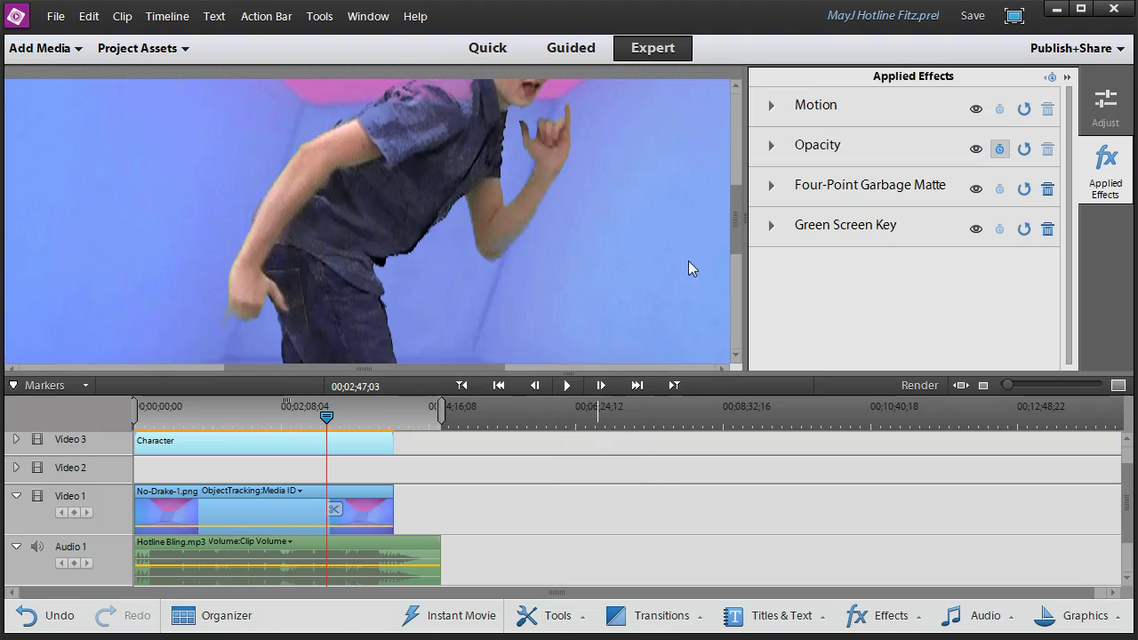
left_click_drag(734, 221, 745, 191)
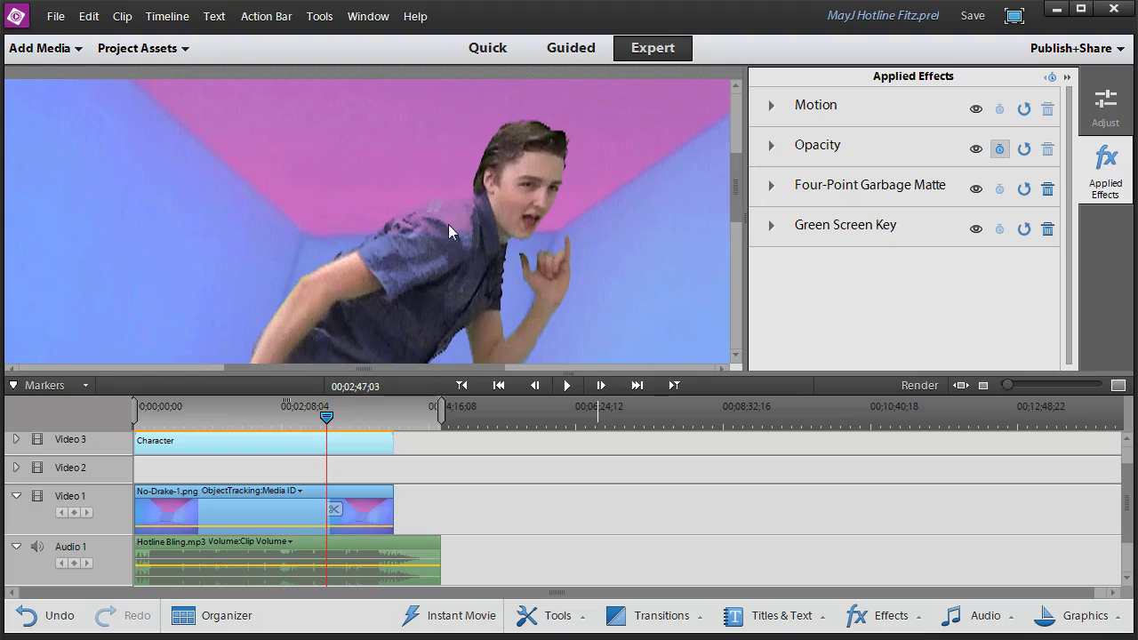
Set Green Screen Key Cutoff to 0.0% and bring Threshold down to about 44%
left_click(823, 227)
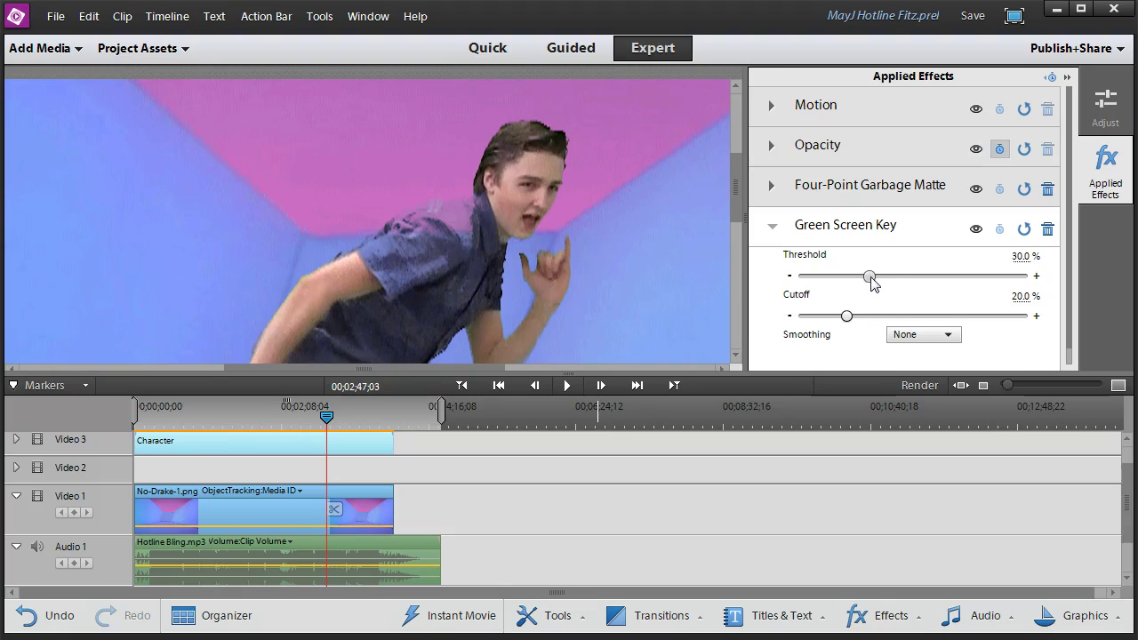
left_click_drag(870, 276, 1021, 277)
left_click_drag(847, 315, 803, 316)
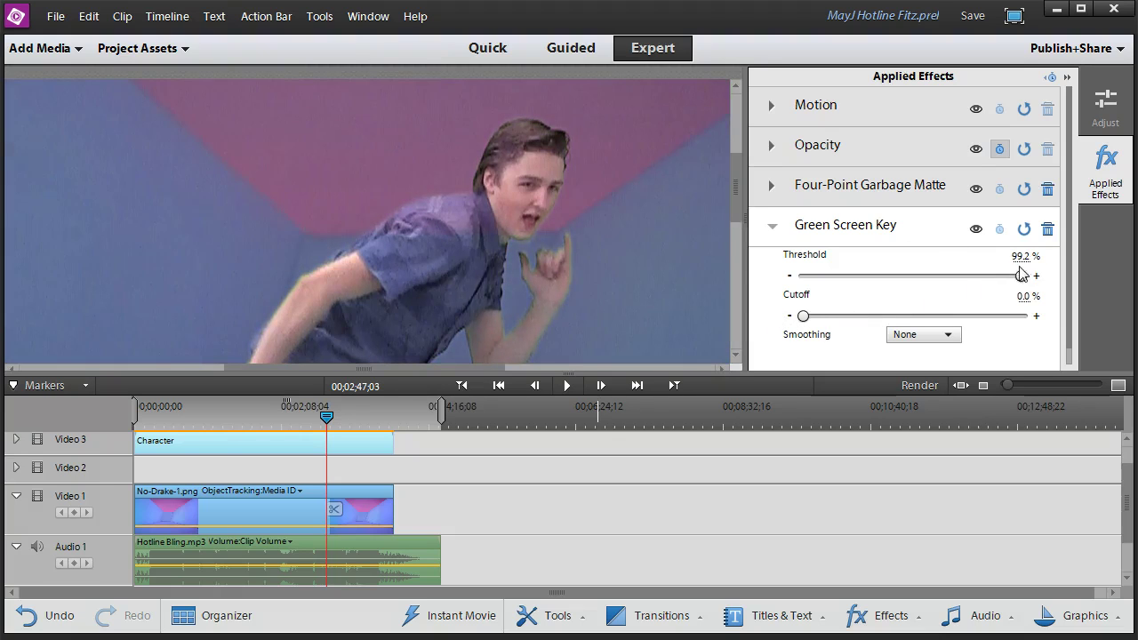
left_click_drag(1022, 279, 901, 295)
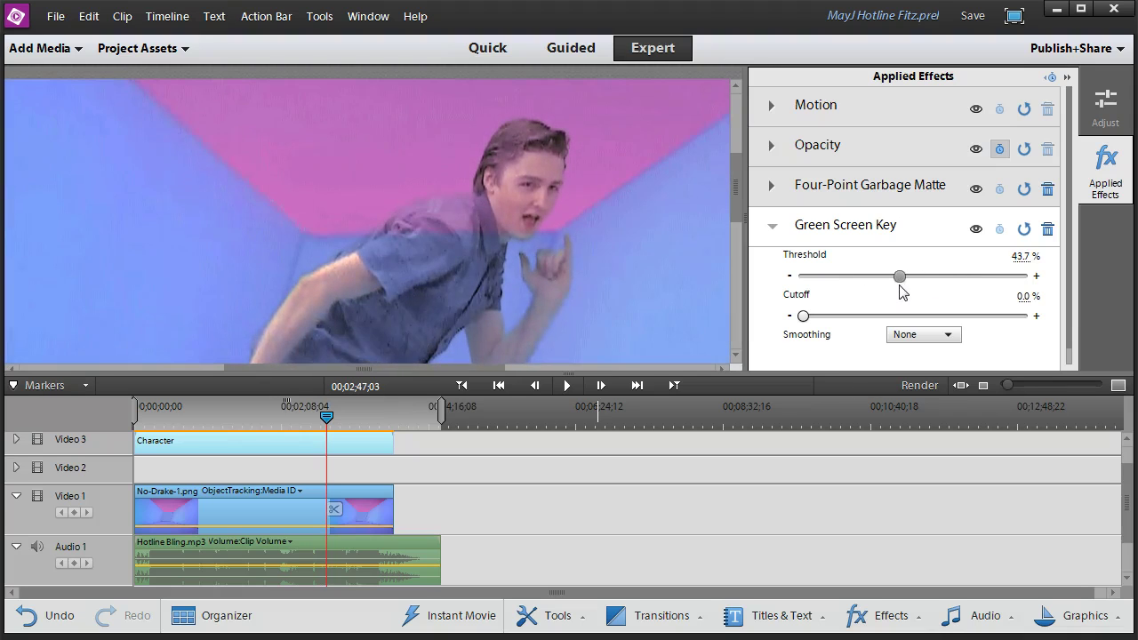
Return the preview to Fit and fine-tune the Threshold to 42.5%
right_click(383, 213)
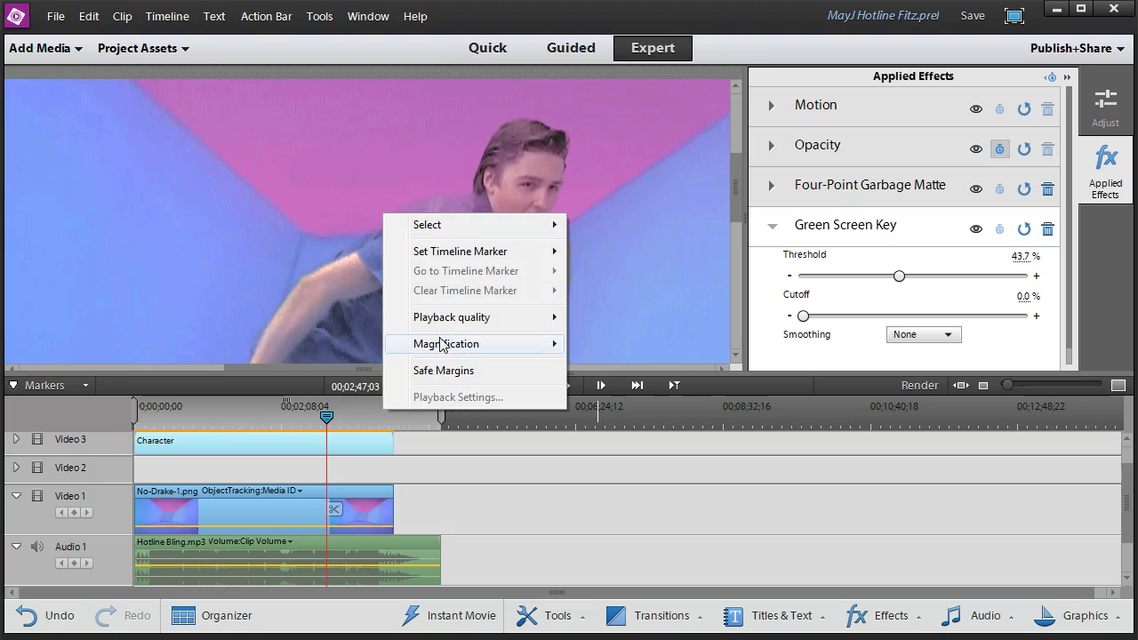
mouse_move(449, 351)
left_click(601, 347)
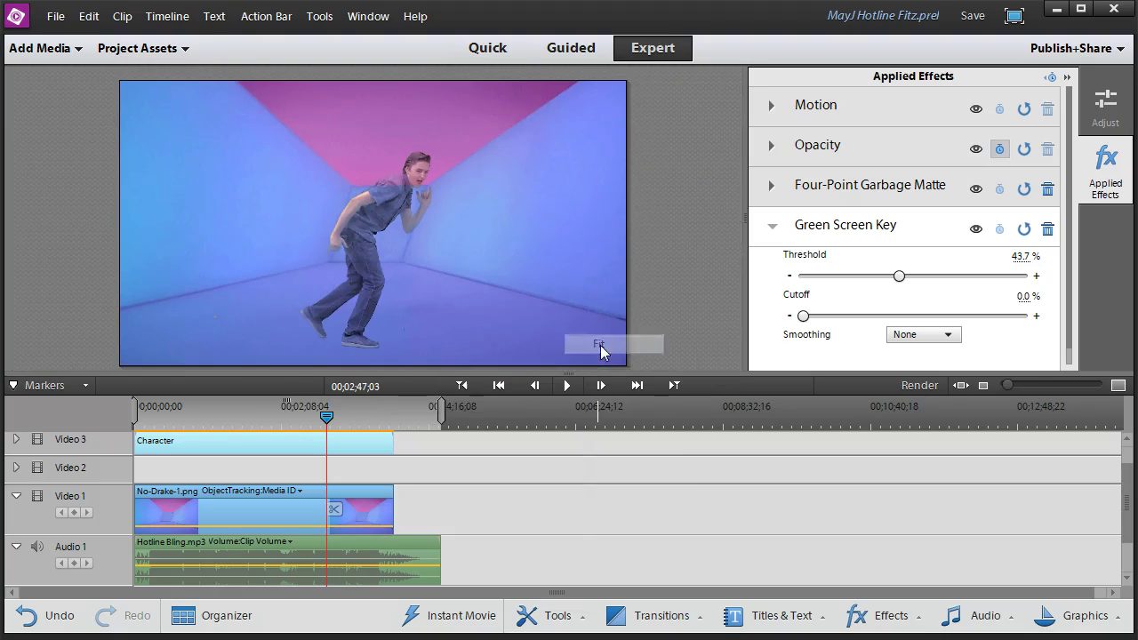
mouse_move(899, 276)
left_mouse_down()
mouse_move(941, 276)
mouse_move(897, 276)
left_mouse_up()
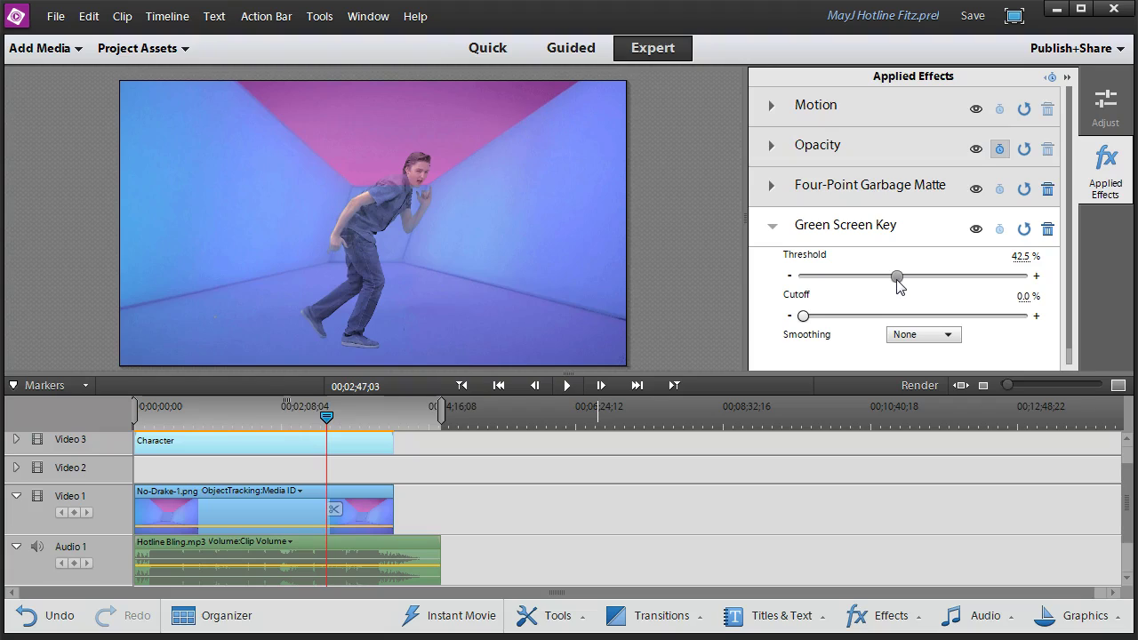
At 100% magnification, raise the Green Screen Key Cutoff to about 33.2%
right_click(374, 207)
mouse_move(410, 338)
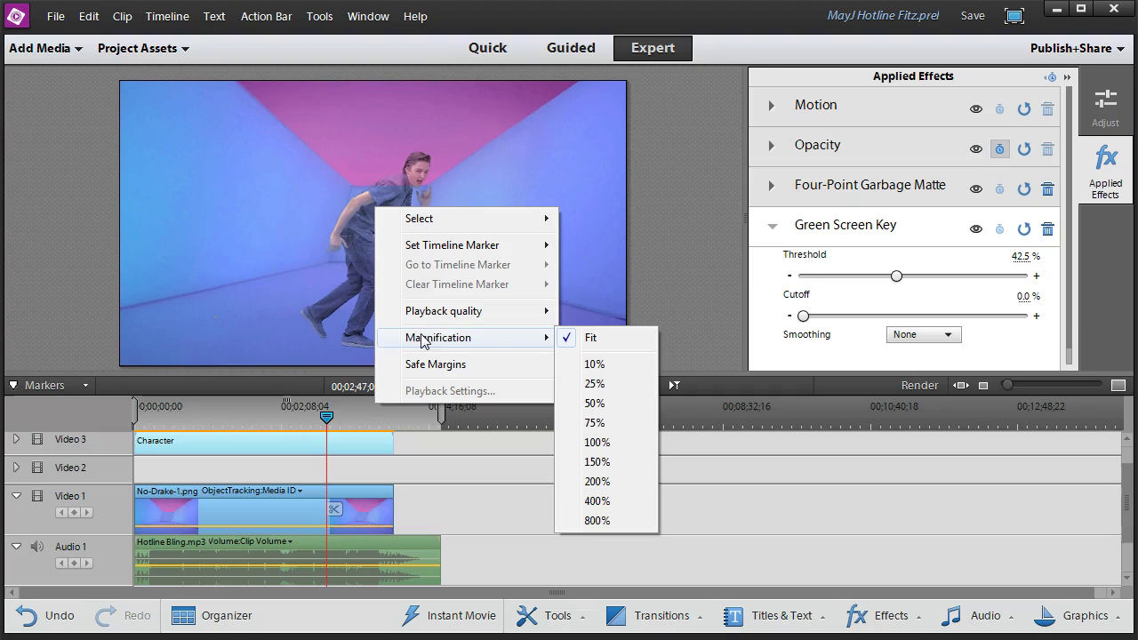
left_click(594, 442)
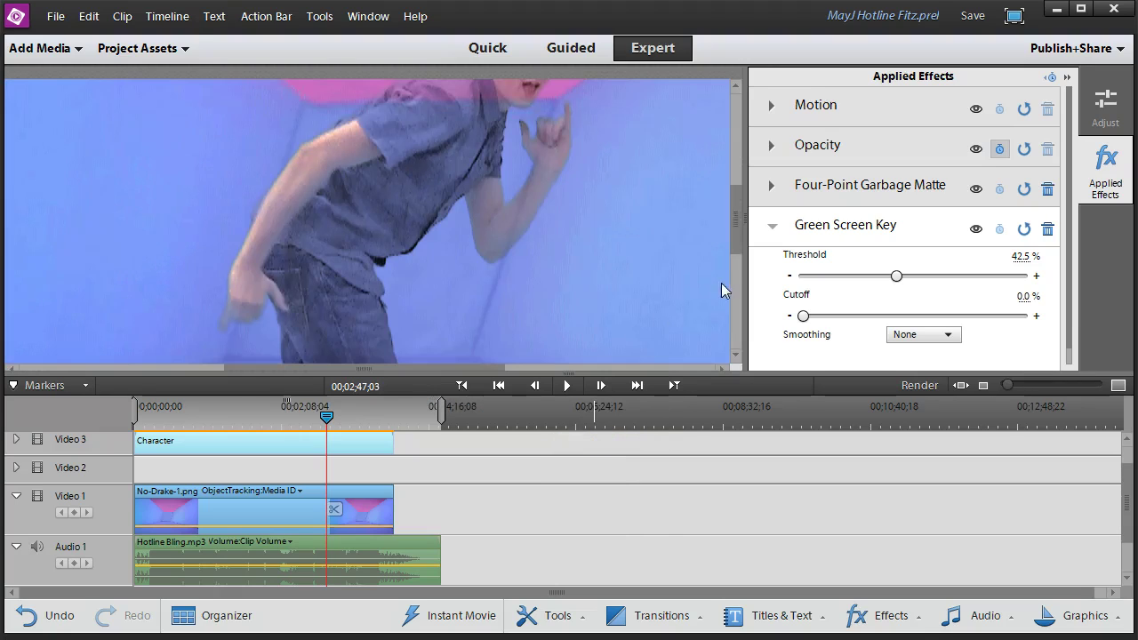
left_click_drag(738, 240, 740, 214)
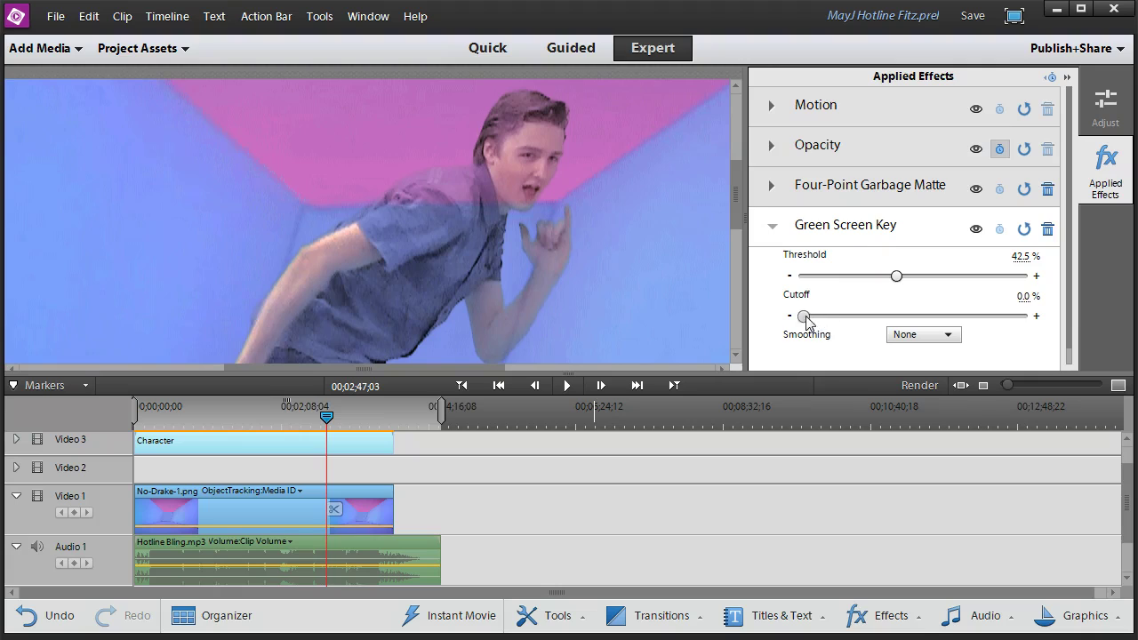
left_click_drag(804, 316, 892, 312)
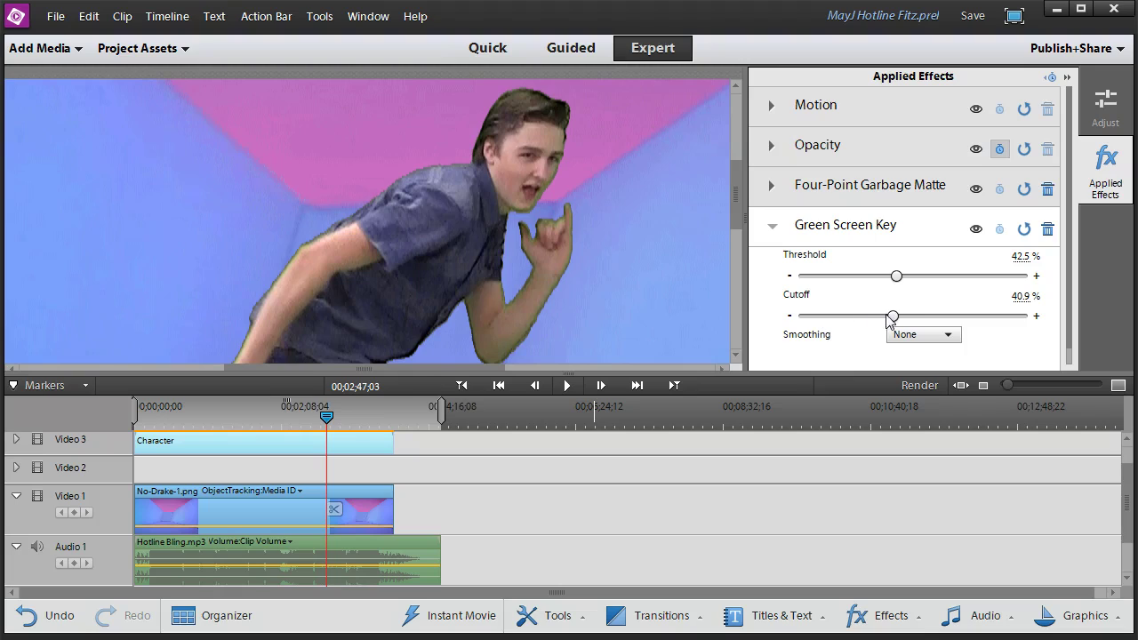
left_click_drag(891, 316, 876, 321)
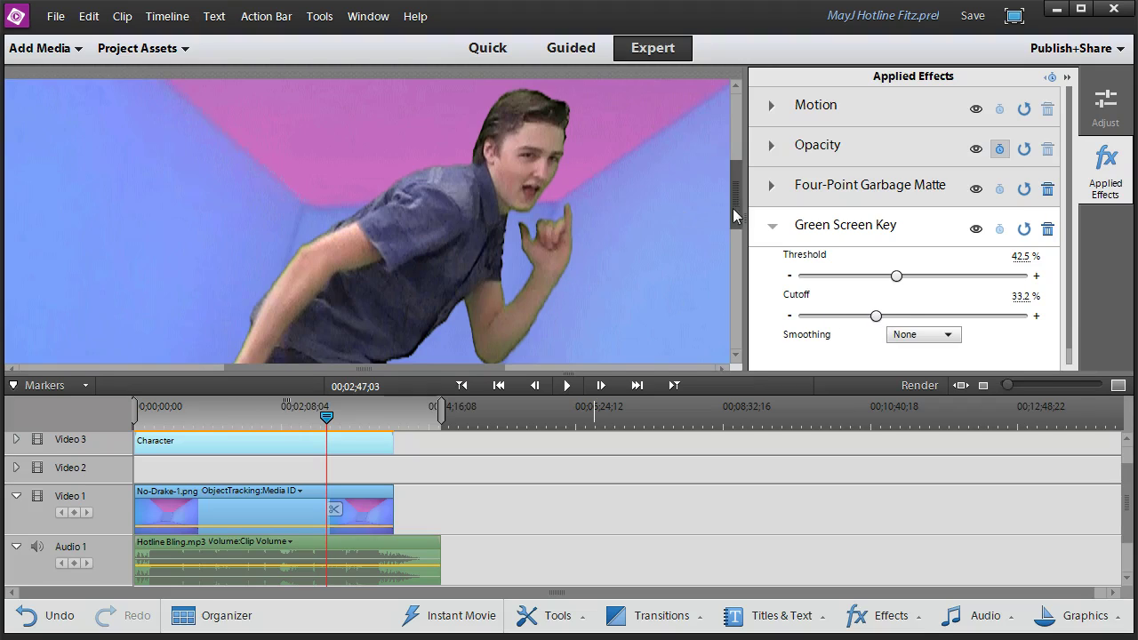
Set the preview back to Fit, collapse Green Screen Key, and move the playhead slightly later
mouse_move(733, 208)
left_mouse_down()
mouse_move(726, 312)
mouse_move(744, 209)
left_mouse_up()
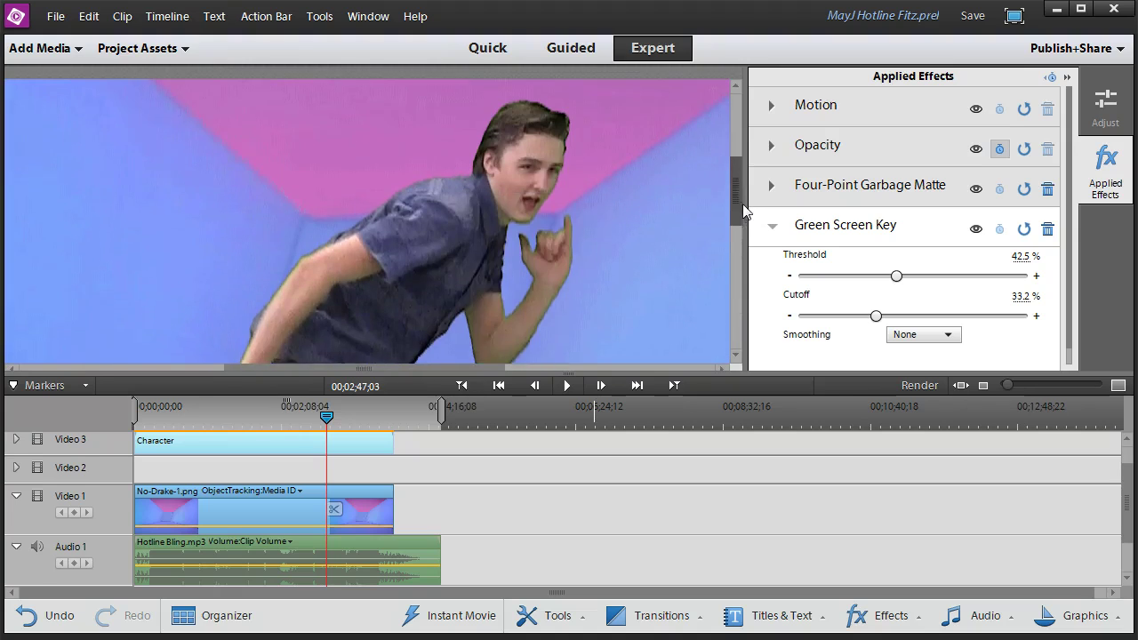
right_click(397, 198)
mouse_move(473, 338)
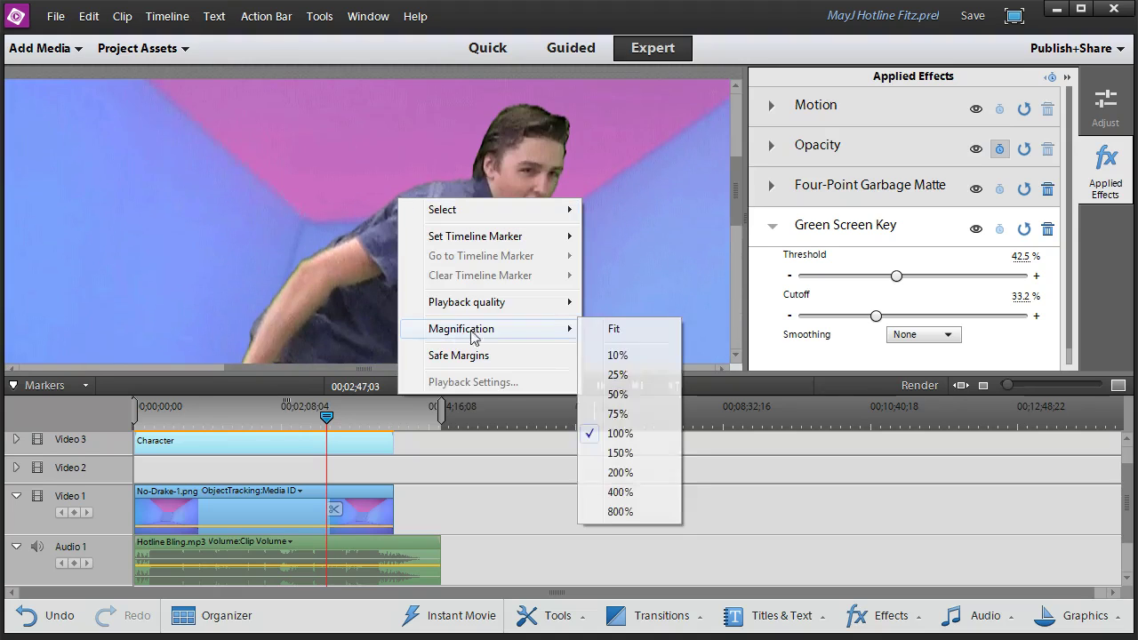
left_click(633, 329)
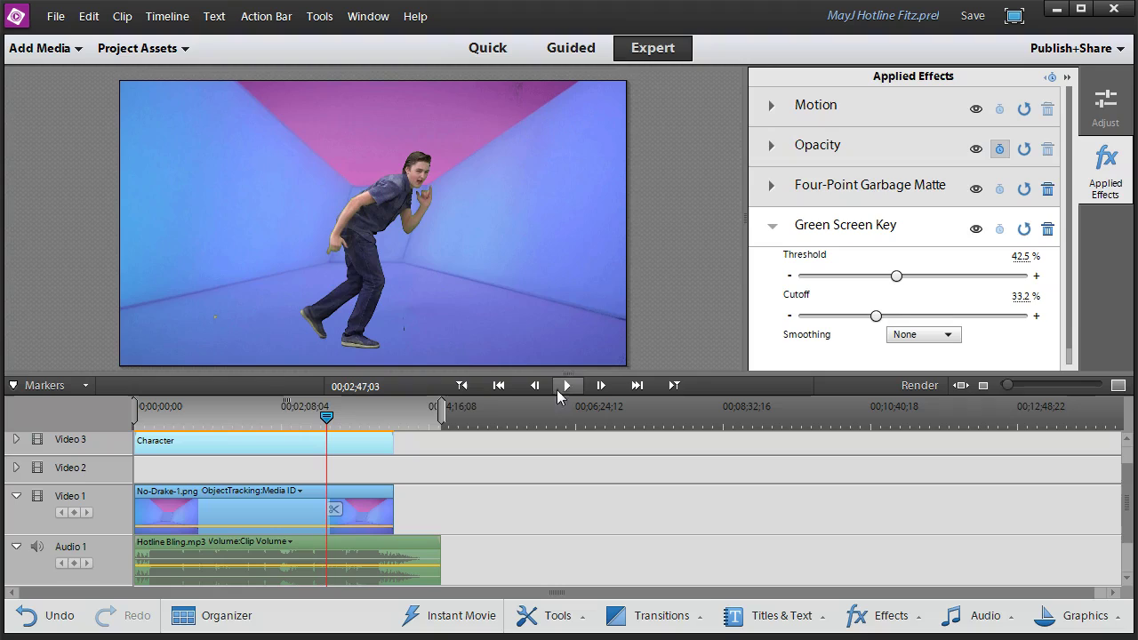
left_click(771, 227)
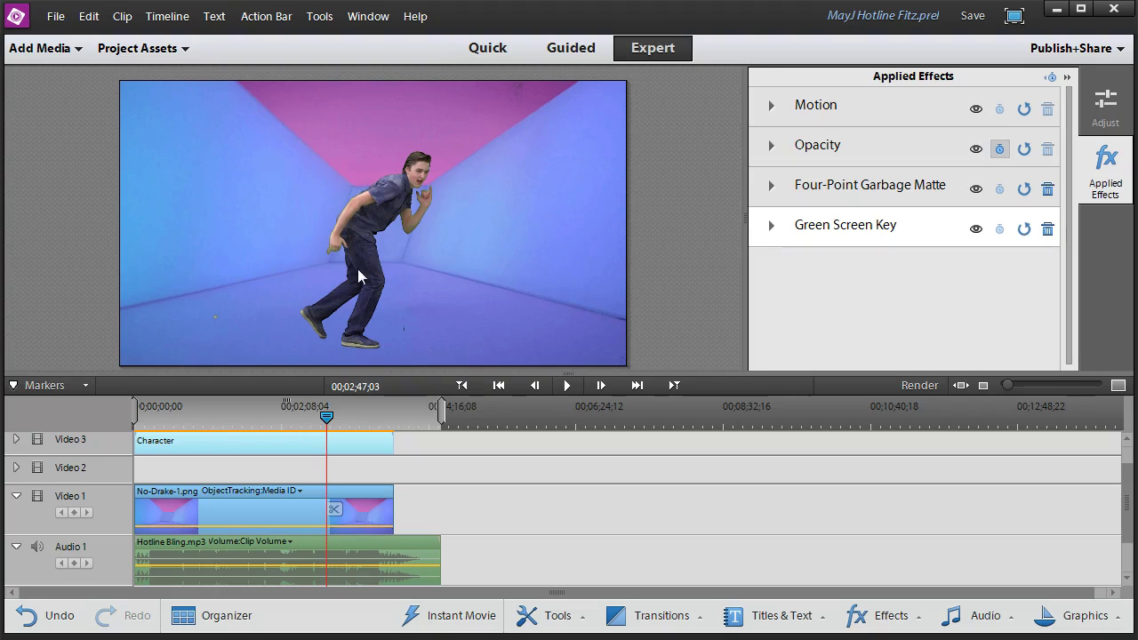
left_click(329, 418)
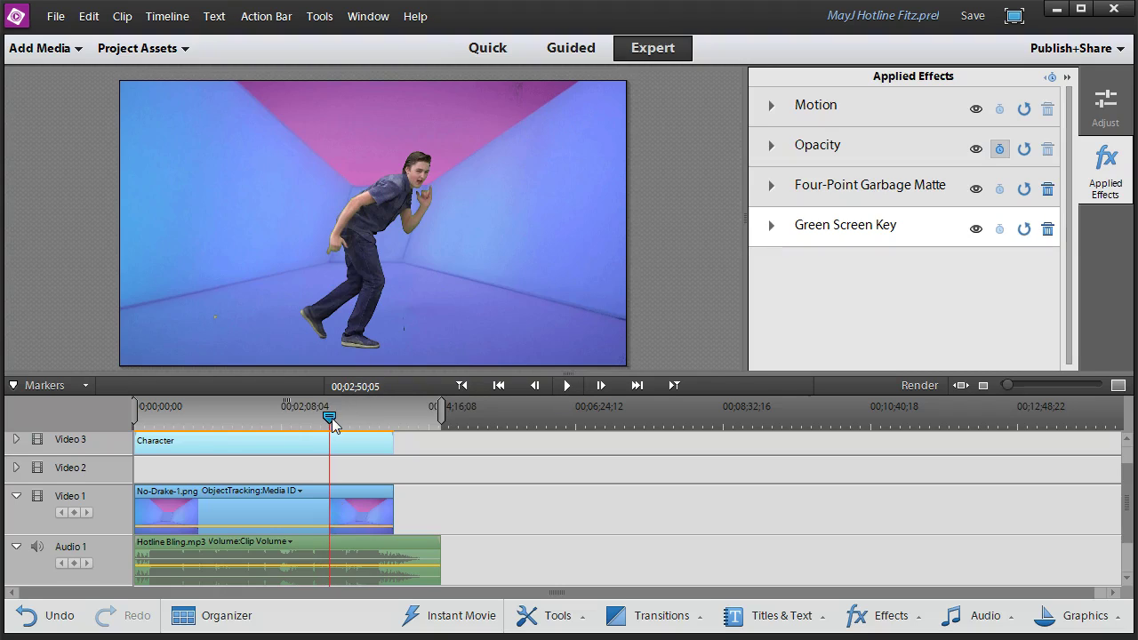
Copy the Character clip from the timeline
left_click_drag(331, 418, 328, 418)
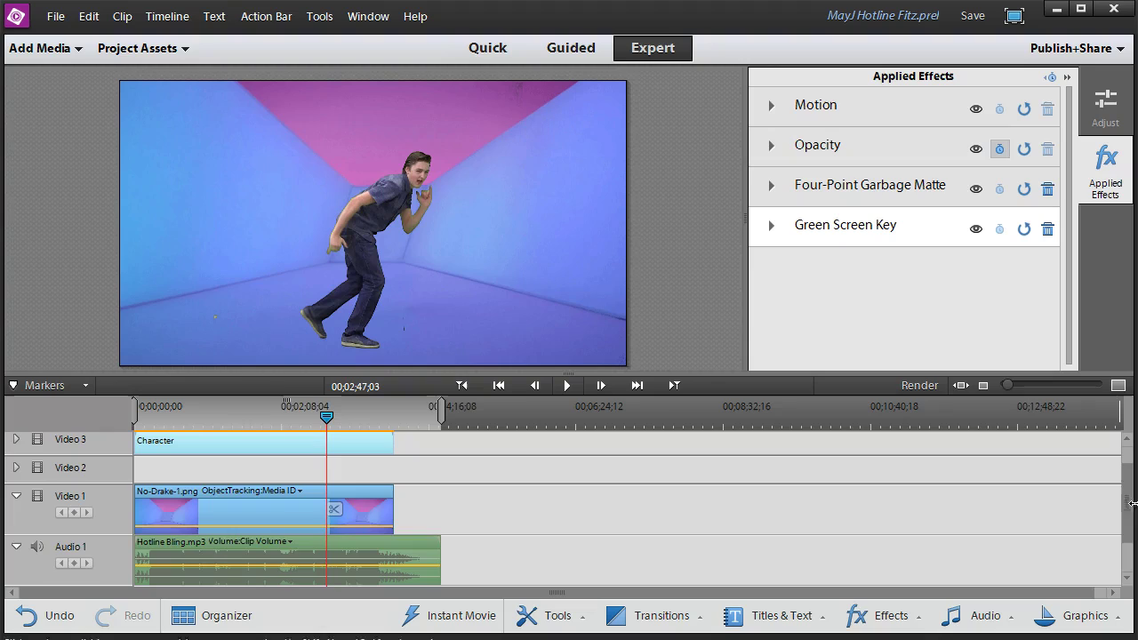
scroll(63, 434, "up", 1)
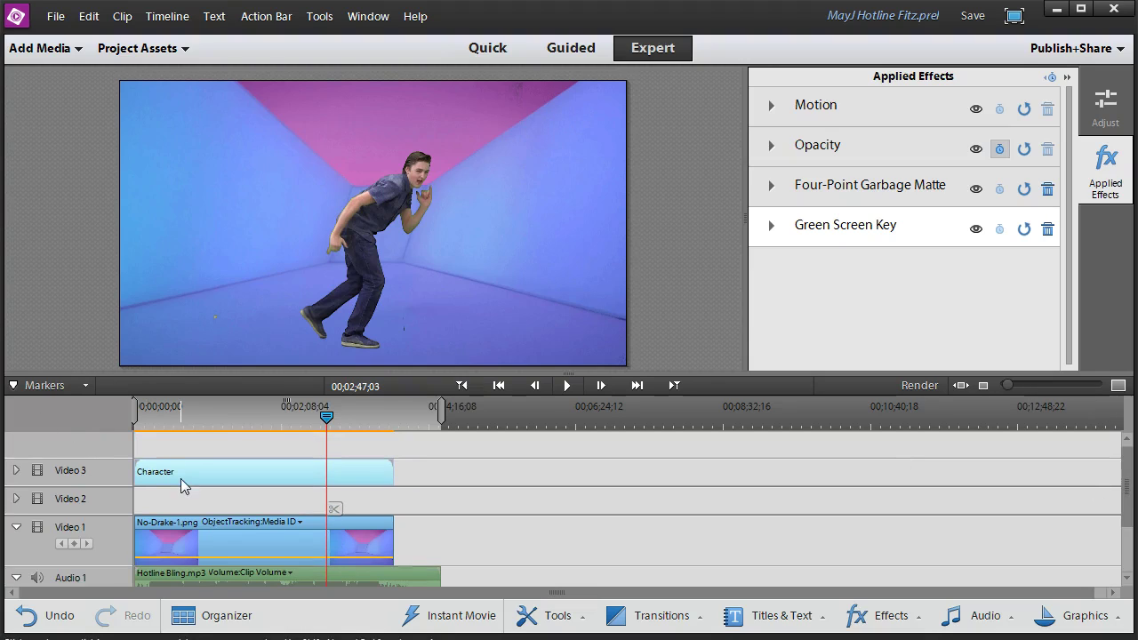
left_click(224, 495)
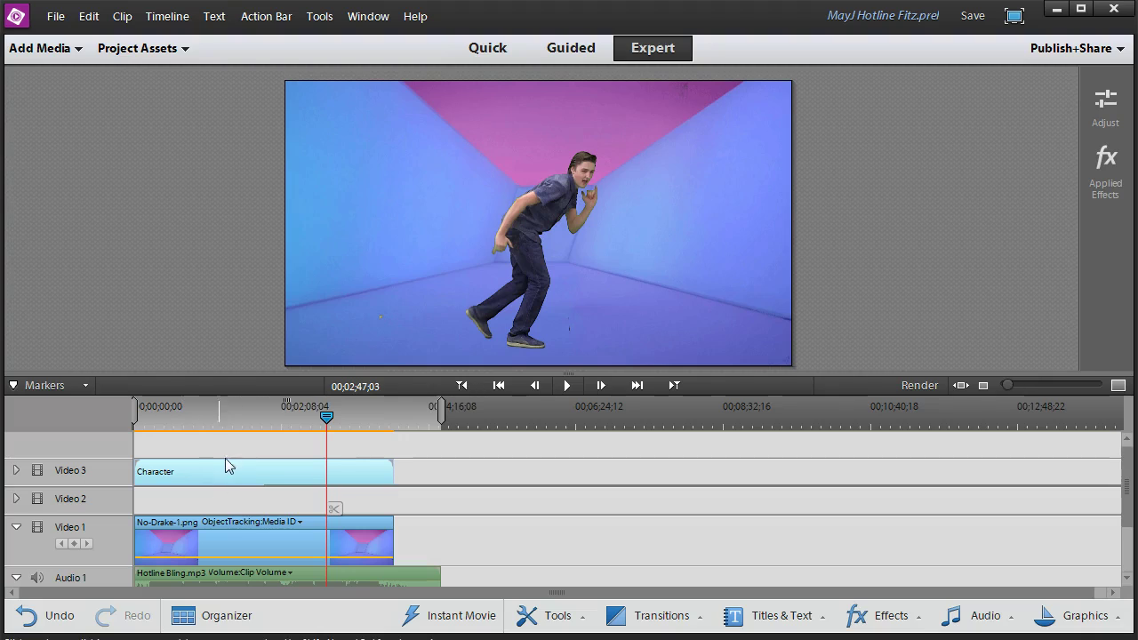
right_click(211, 473)
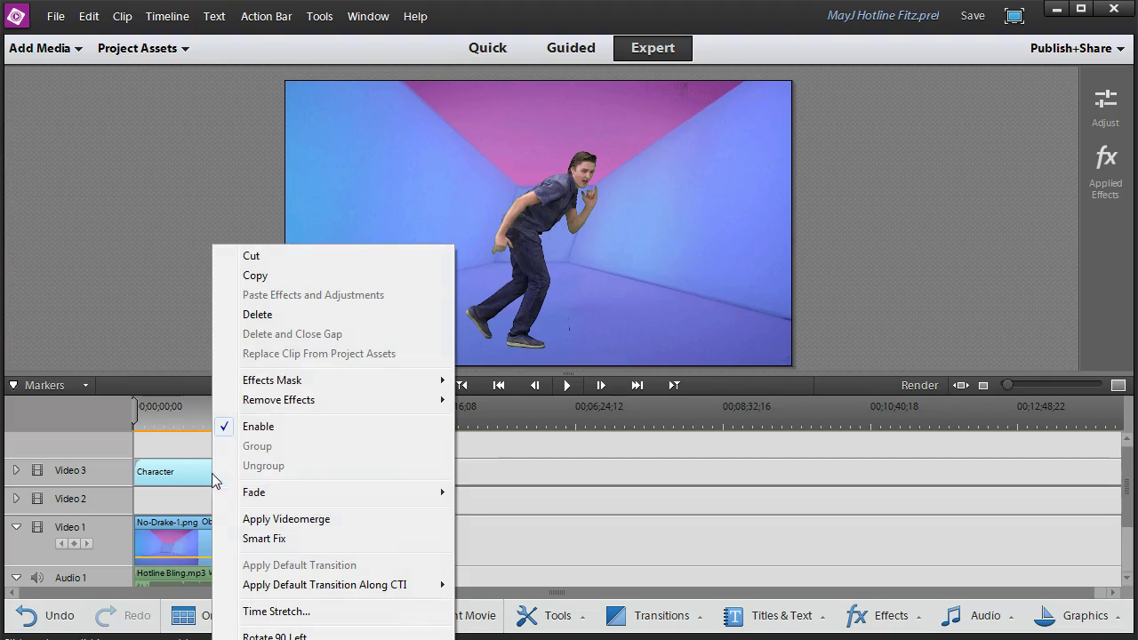
left_click(326, 276)
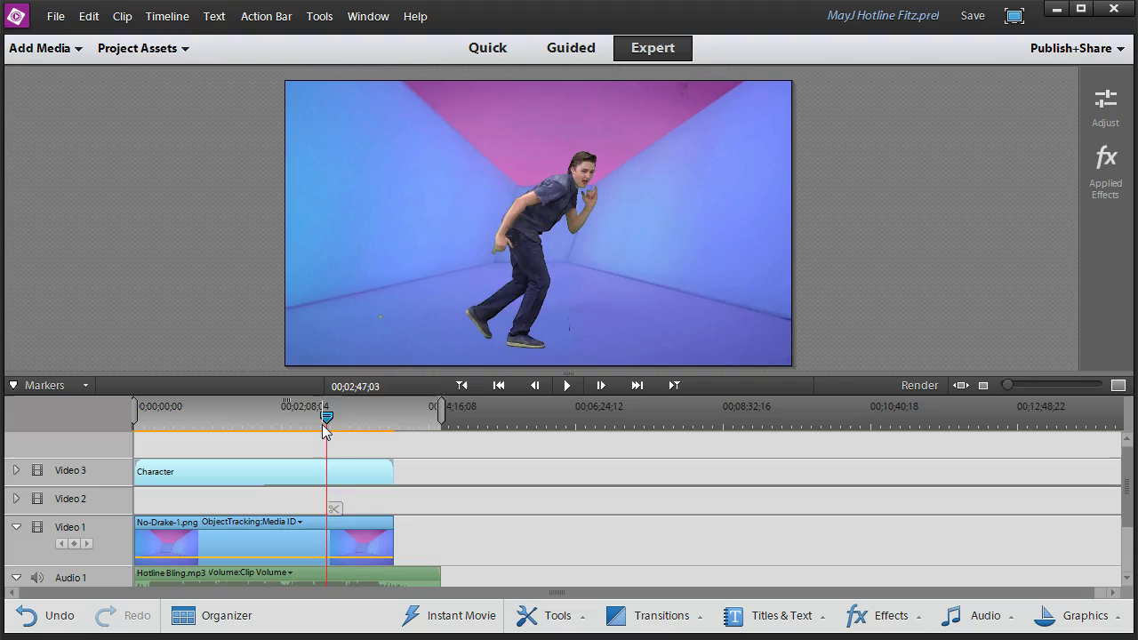
Paste the copy past the clip's end and move it onto Video 2 at 00;00
left_click_drag(324, 422, 399, 422)
left_click(410, 470)
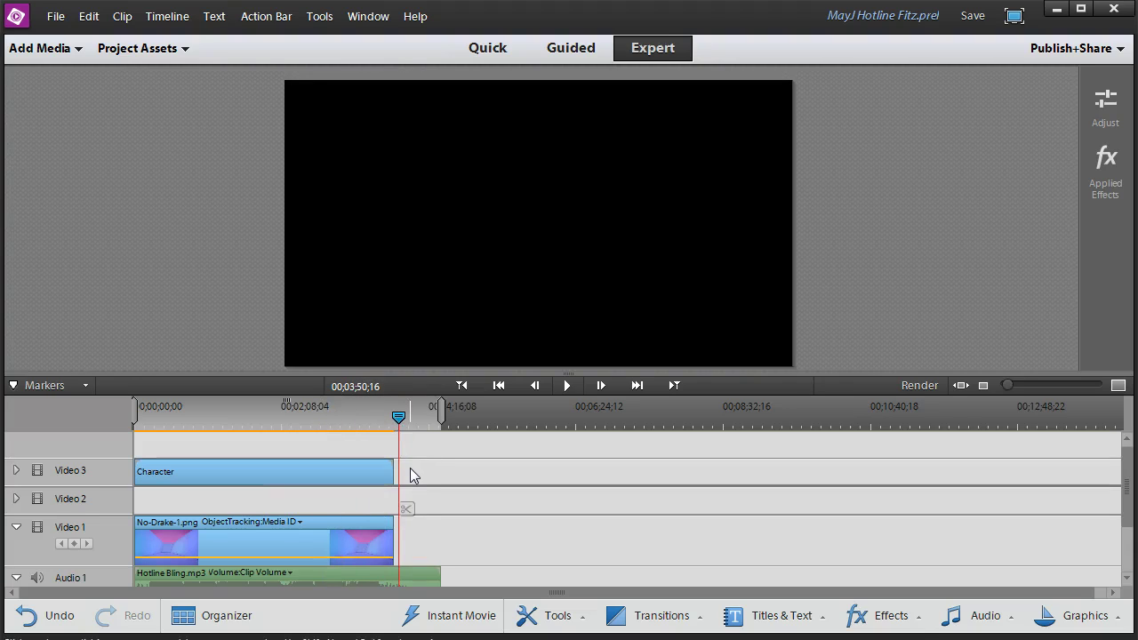
left_click(91, 16)
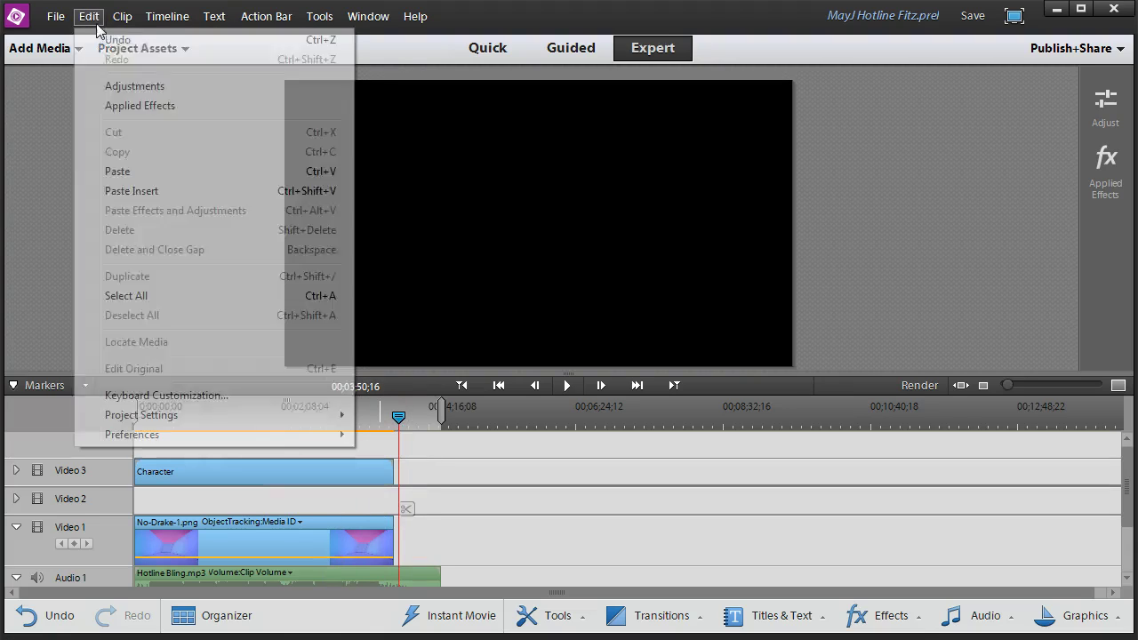
left_click(112, 168)
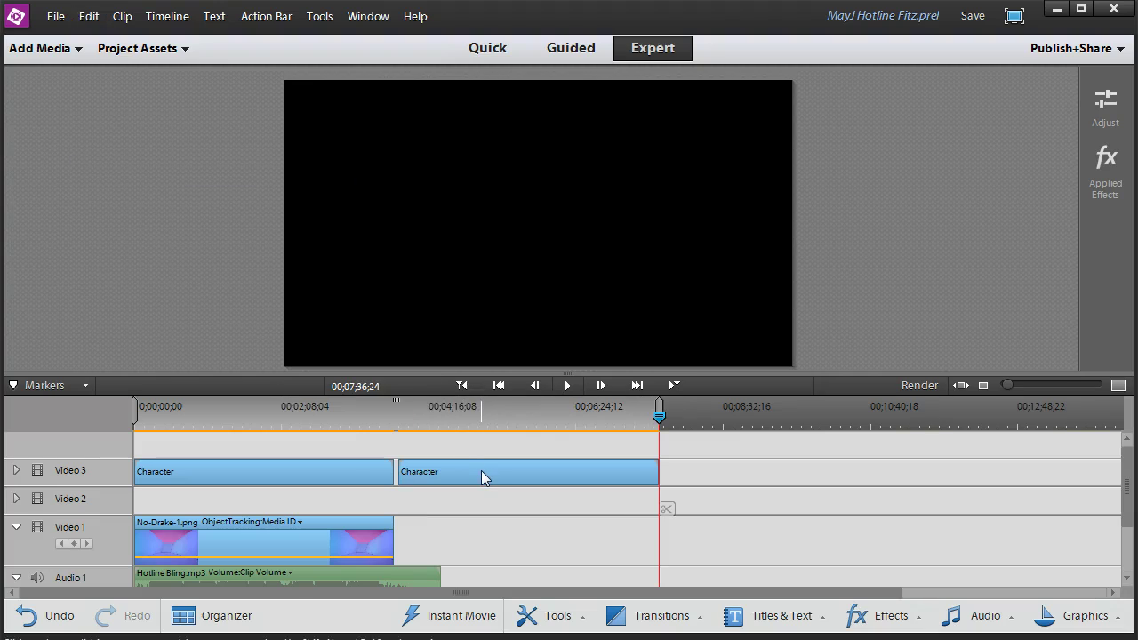
left_click_drag(481, 473, 195, 510)
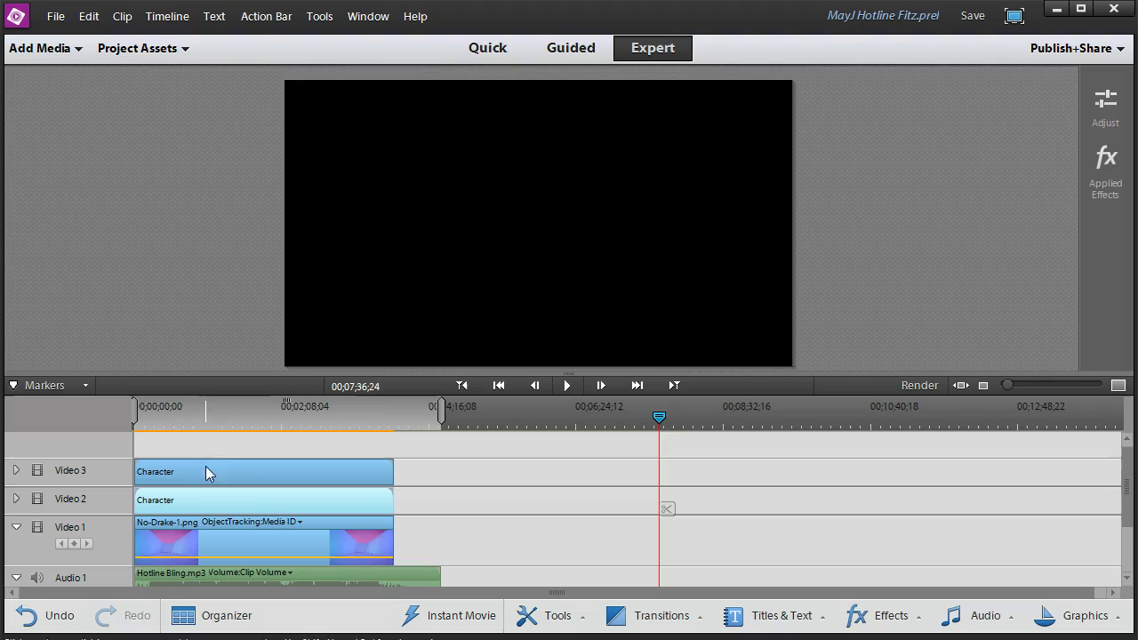
Scrub back to a dancer frame and select the Character clips on Video 3 and Video 2
left_click(238, 418)
left_click_drag(238, 424, 327, 415)
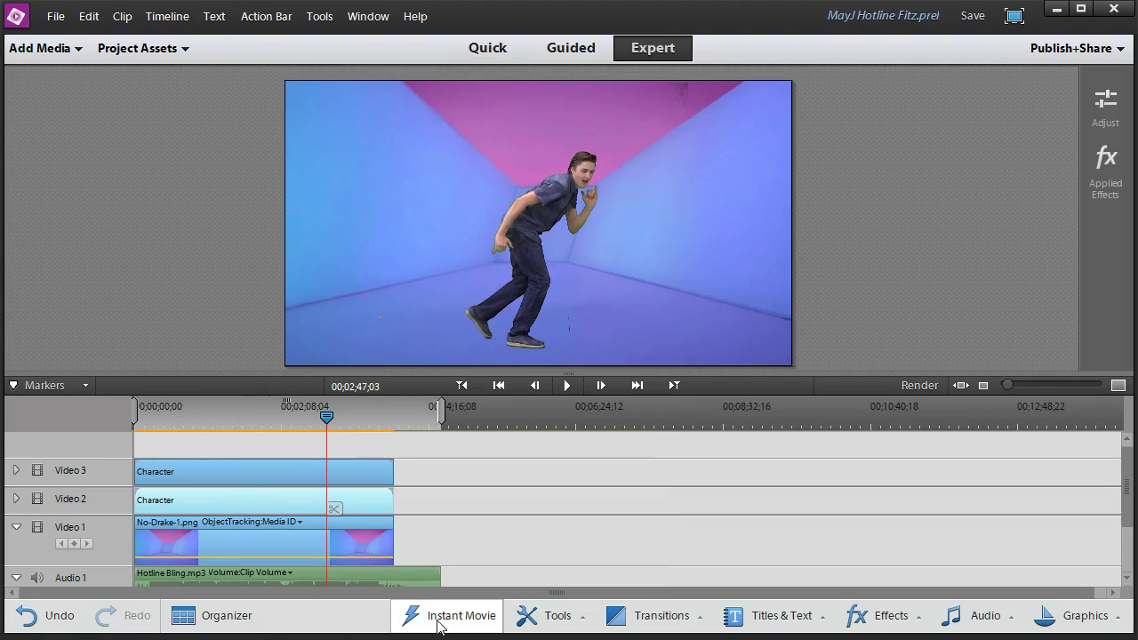
left_click(233, 471)
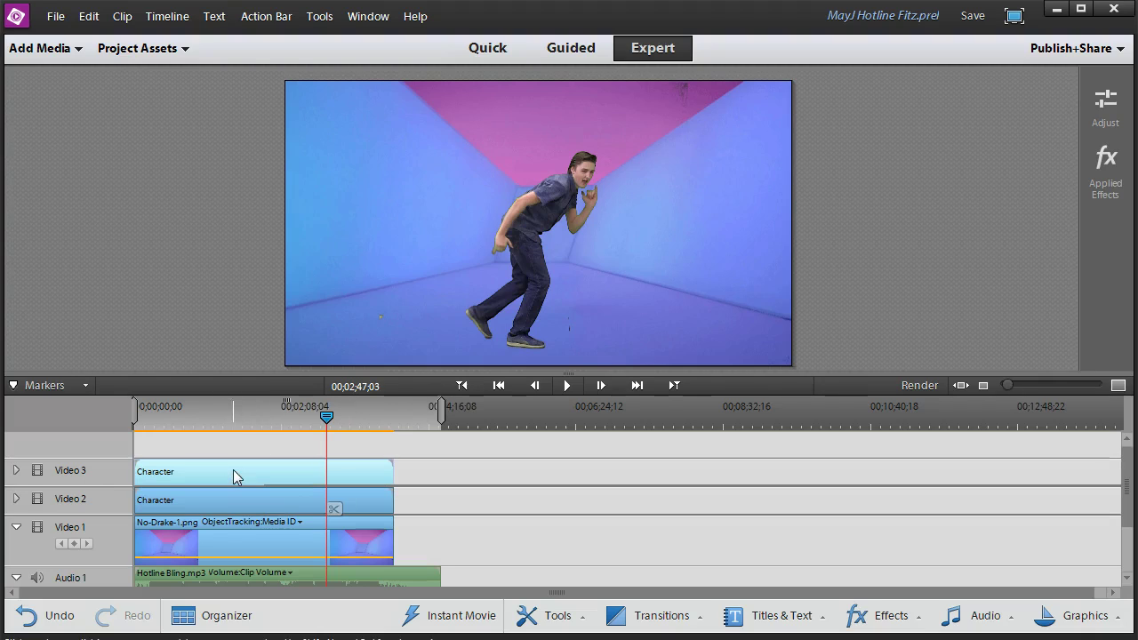
left_click(167, 503)
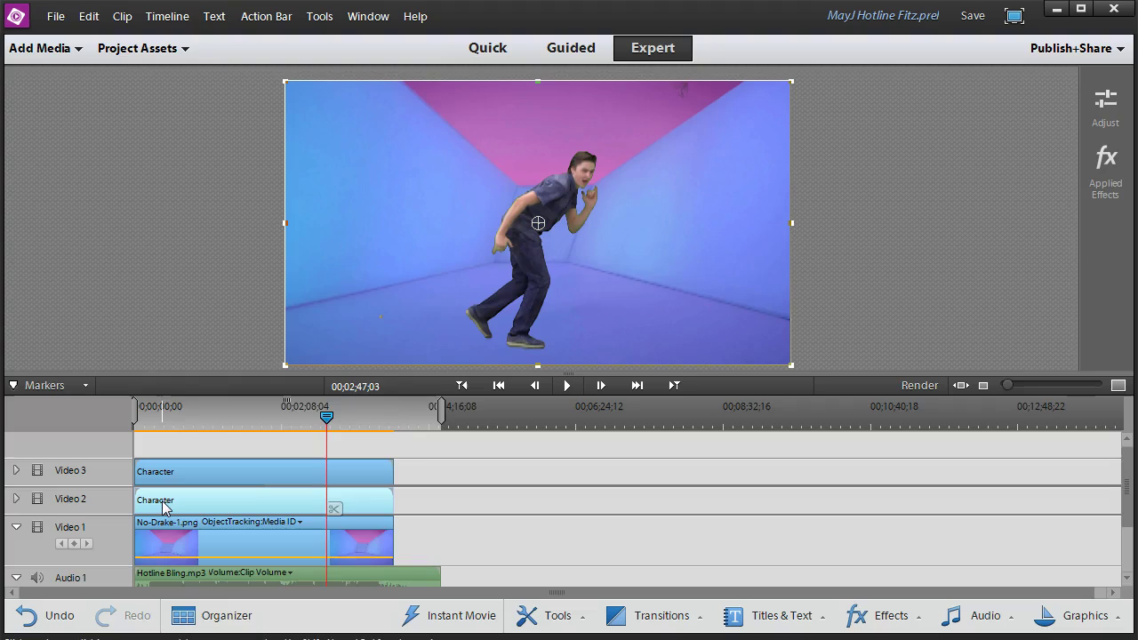
Rename the Video 2 copy to 'Shadow'
right_click(163, 505)
key("ctrl+s")
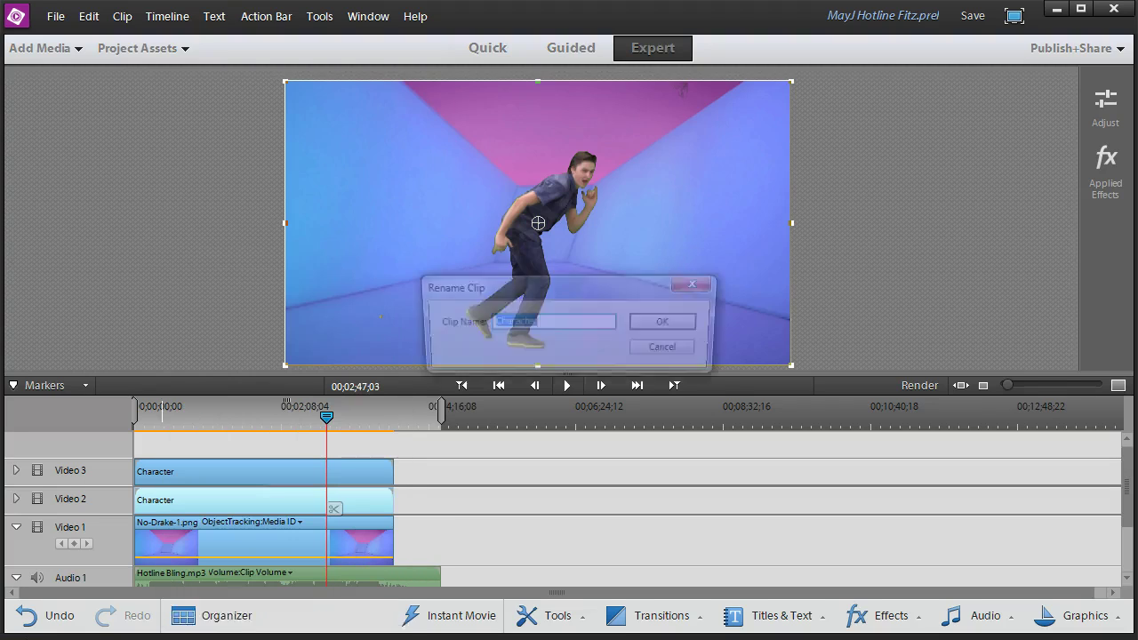
type("Shodaow")
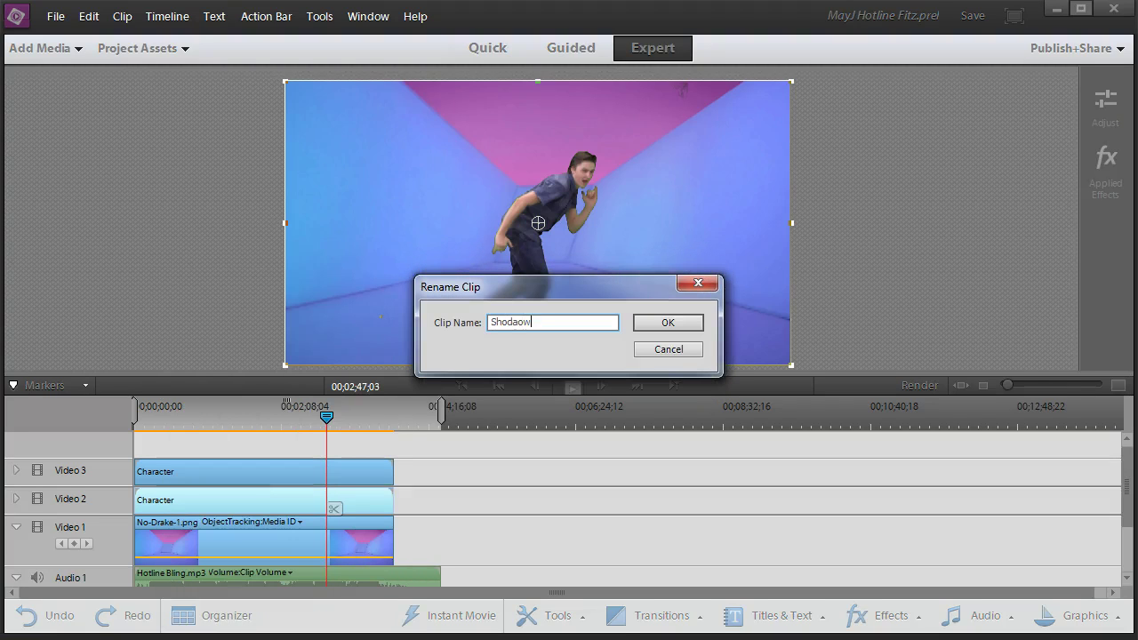
key("BackSpace")
key("BackSpace")
key("BackSpace")
key("BackSpace")
key("BackSpace")
type("ad")
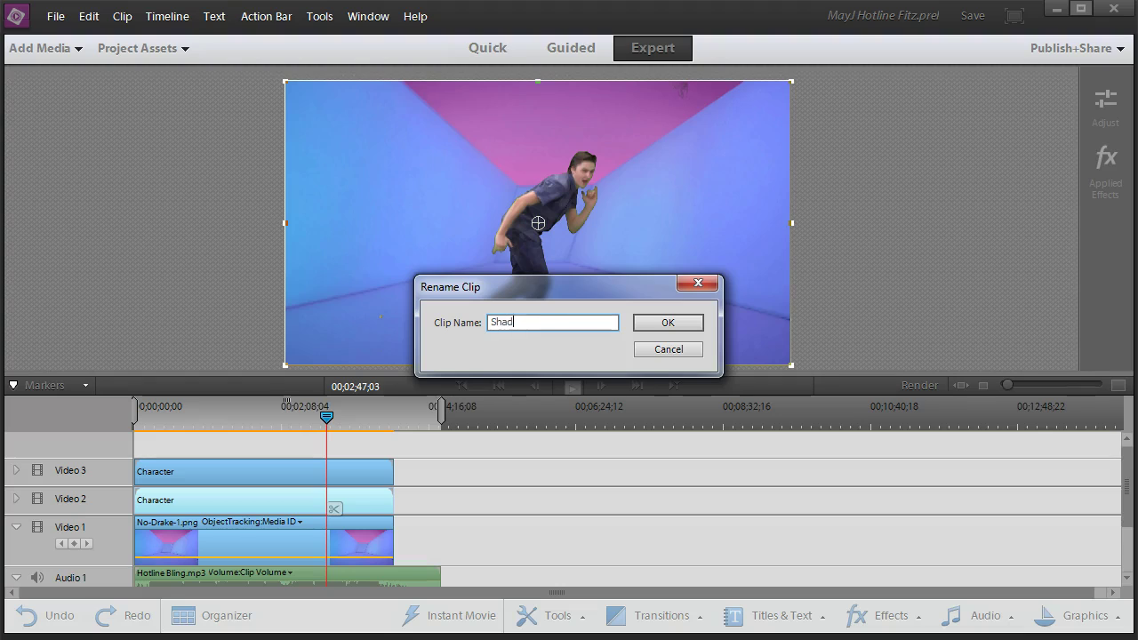
type("ow")
key("Return")
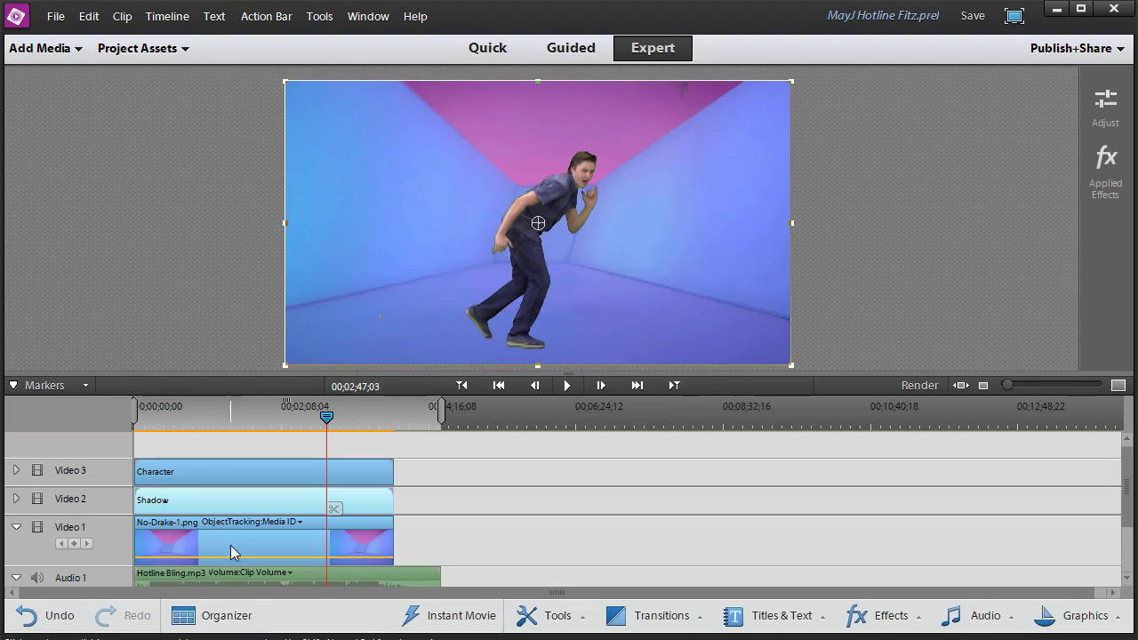
Disable the Character clip on Video 3, then select the Shadow clip
left_click(179, 471)
right_click(178, 470)
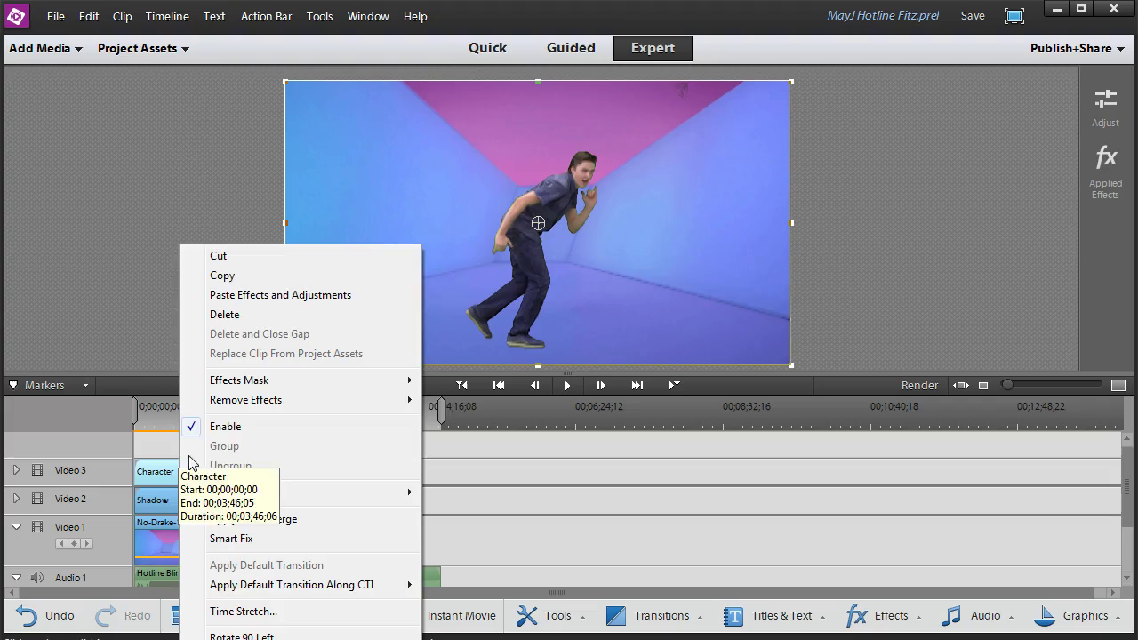
left_click(217, 427)
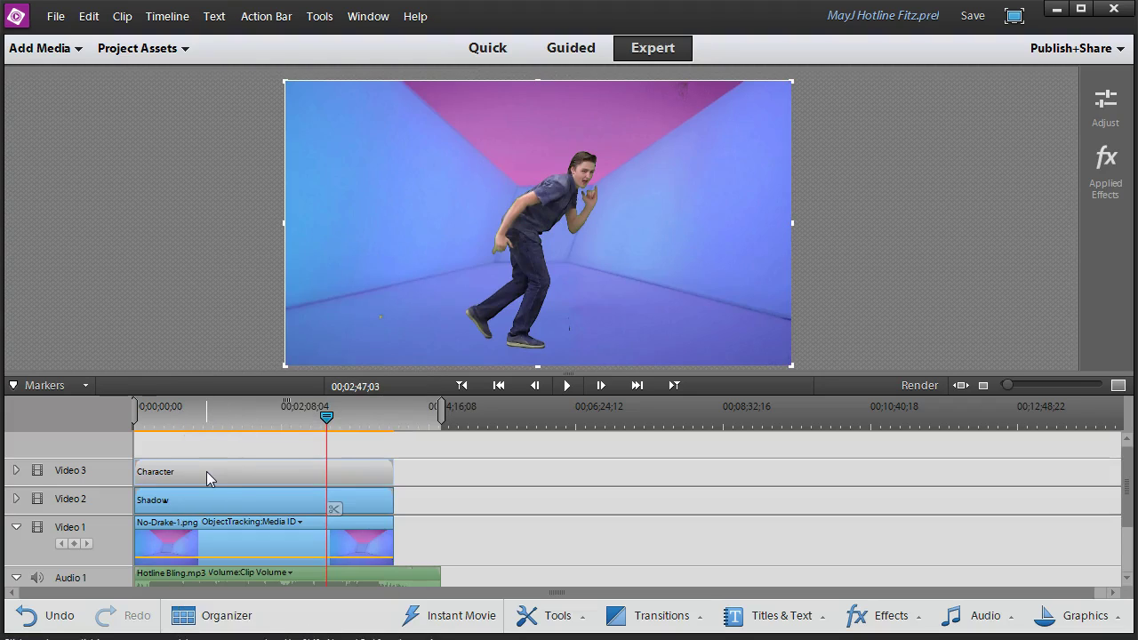
left_click(187, 503)
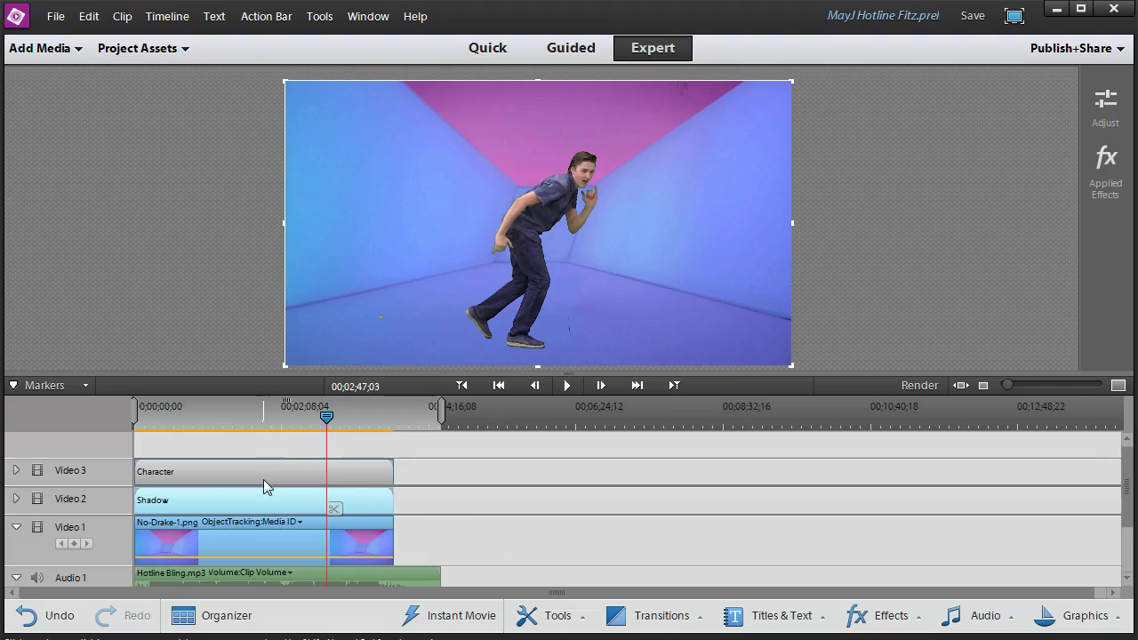
Switch the Shadow clip's Green Screen Key to Mask Only, showing a white silhouette
left_click(1096, 178)
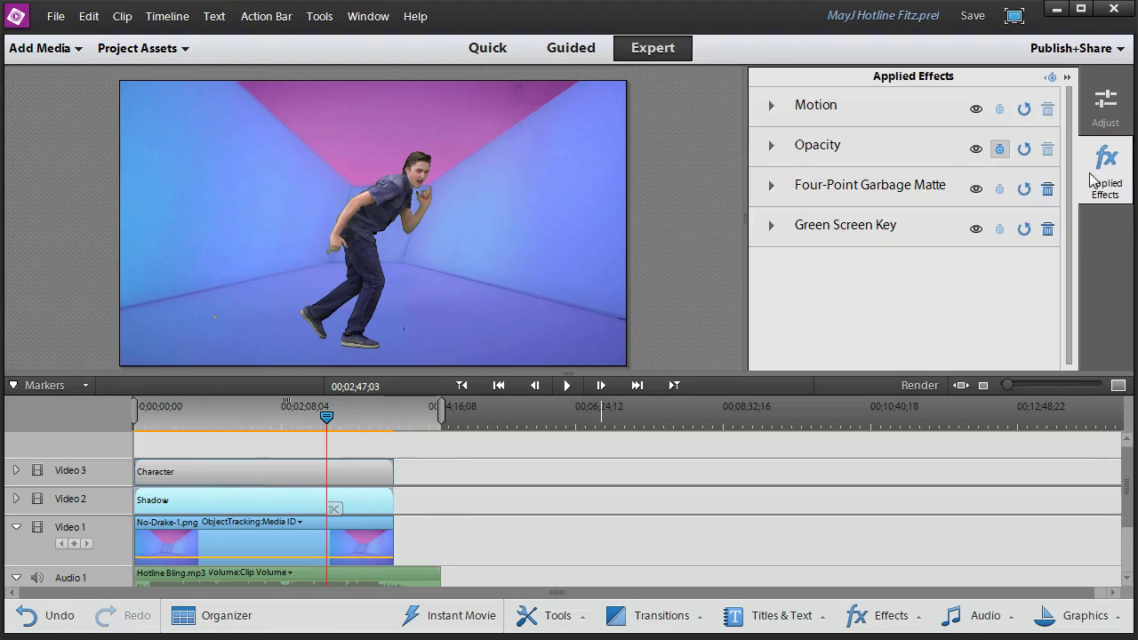
left_click(772, 226)
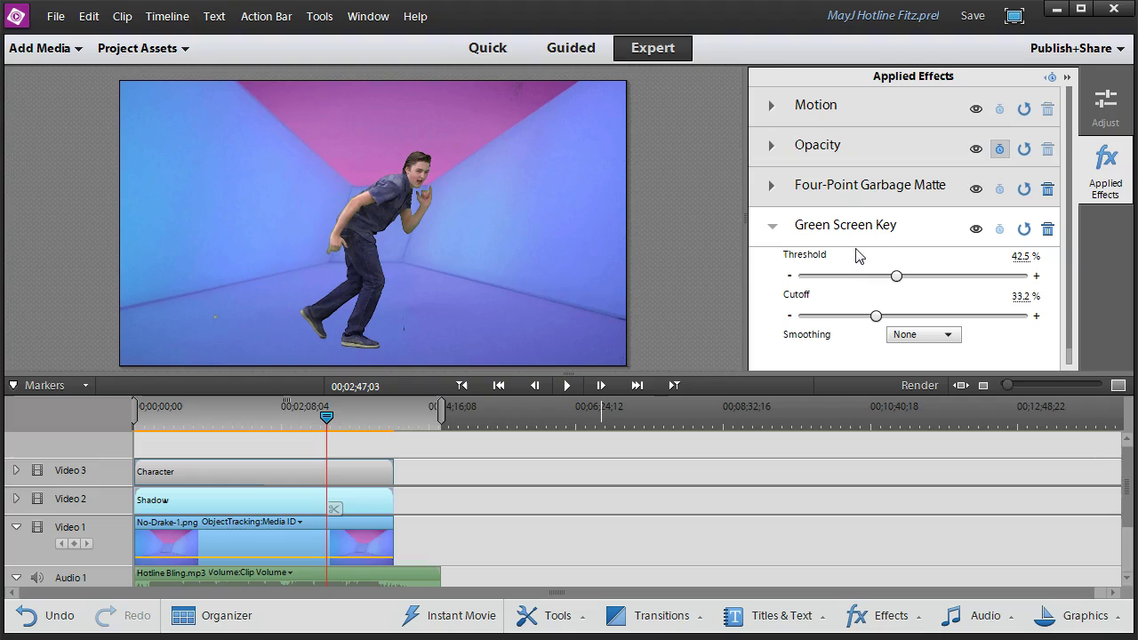
left_click_drag(1069, 247, 1071, 291)
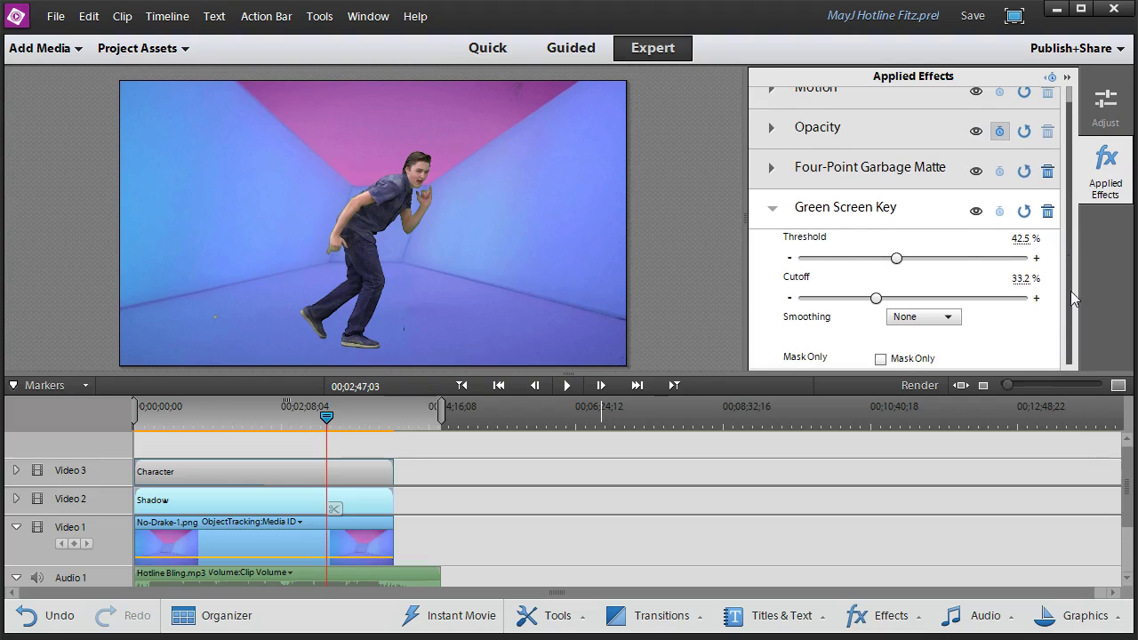
left_click(880, 359)
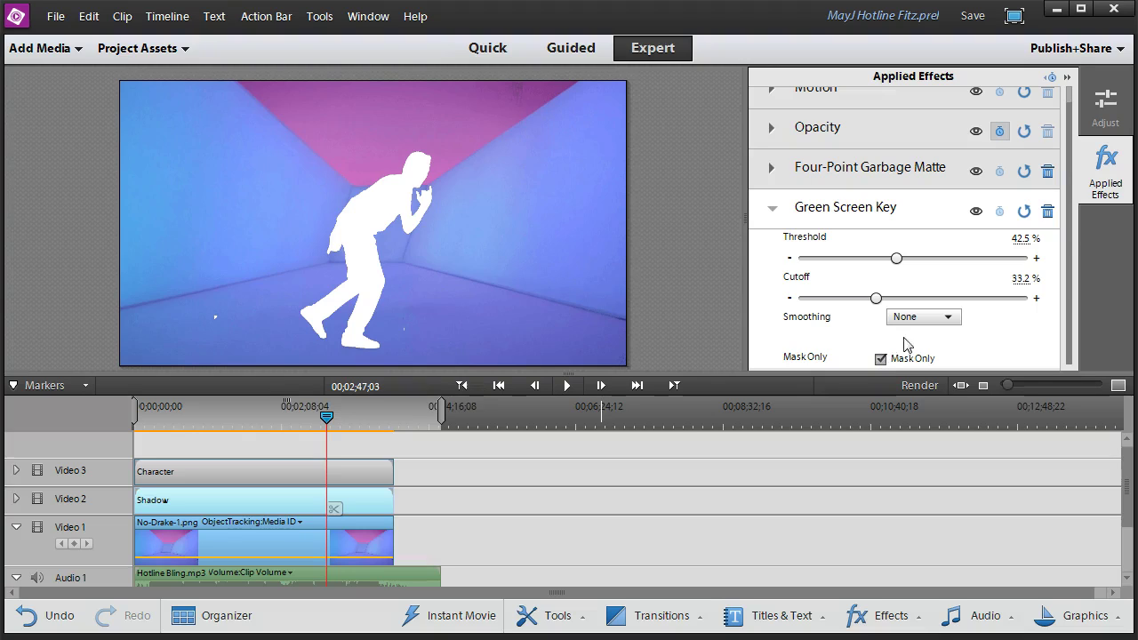
Darken the Shadow silhouette to solid black with Image Control Brightness at -100.0
left_click(899, 622)
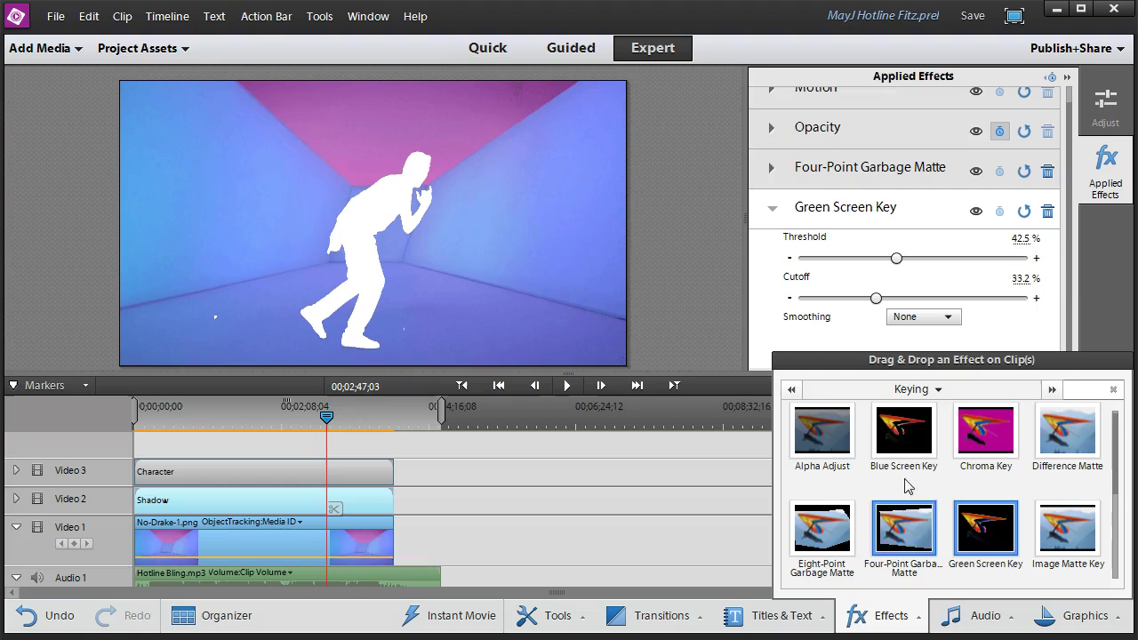
left_click(912, 391)
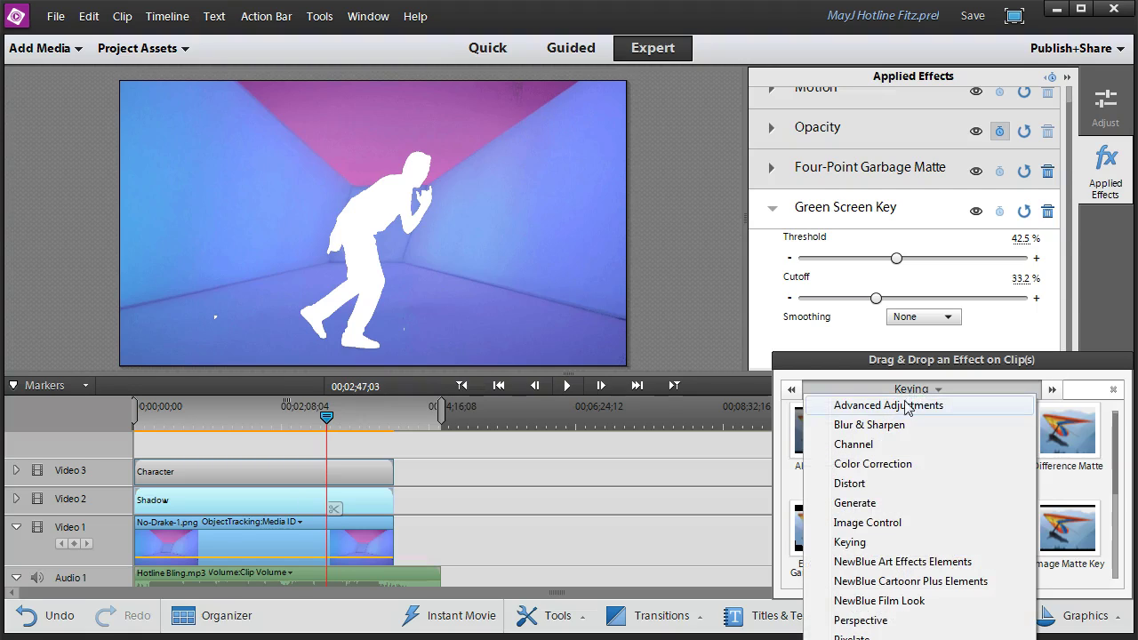
left_click(873, 408)
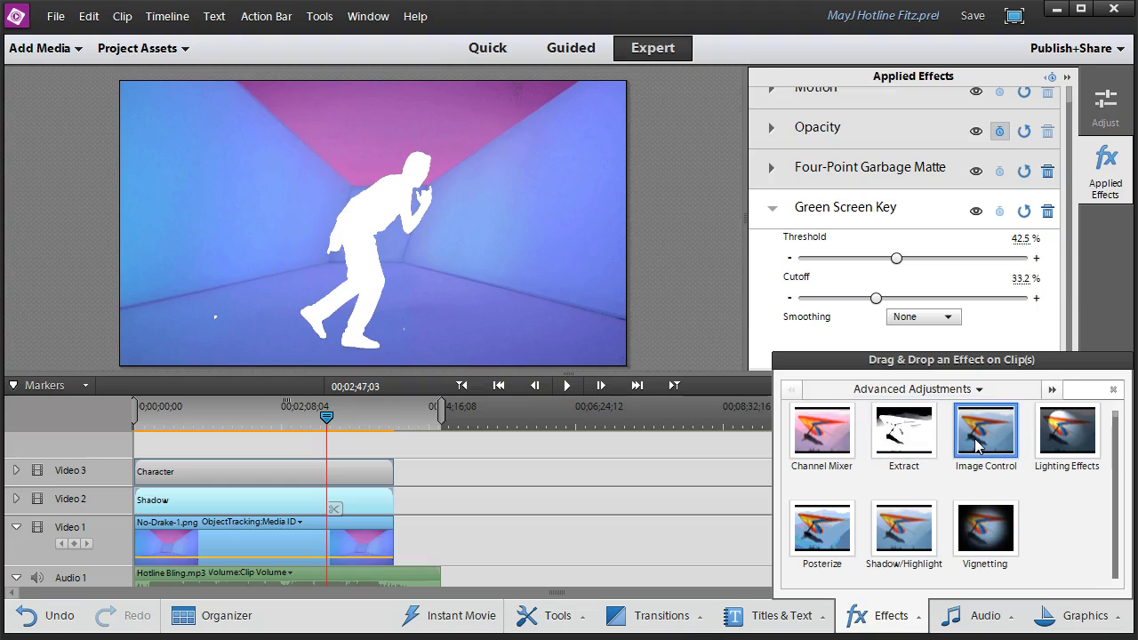
left_click(605, 438)
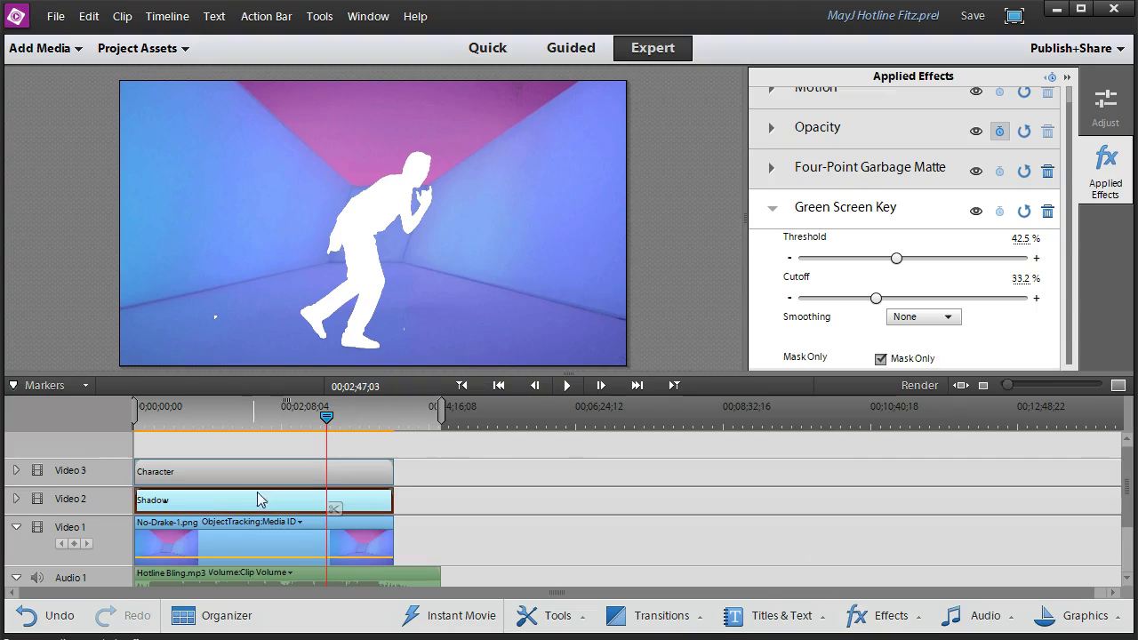
left_click(231, 503)
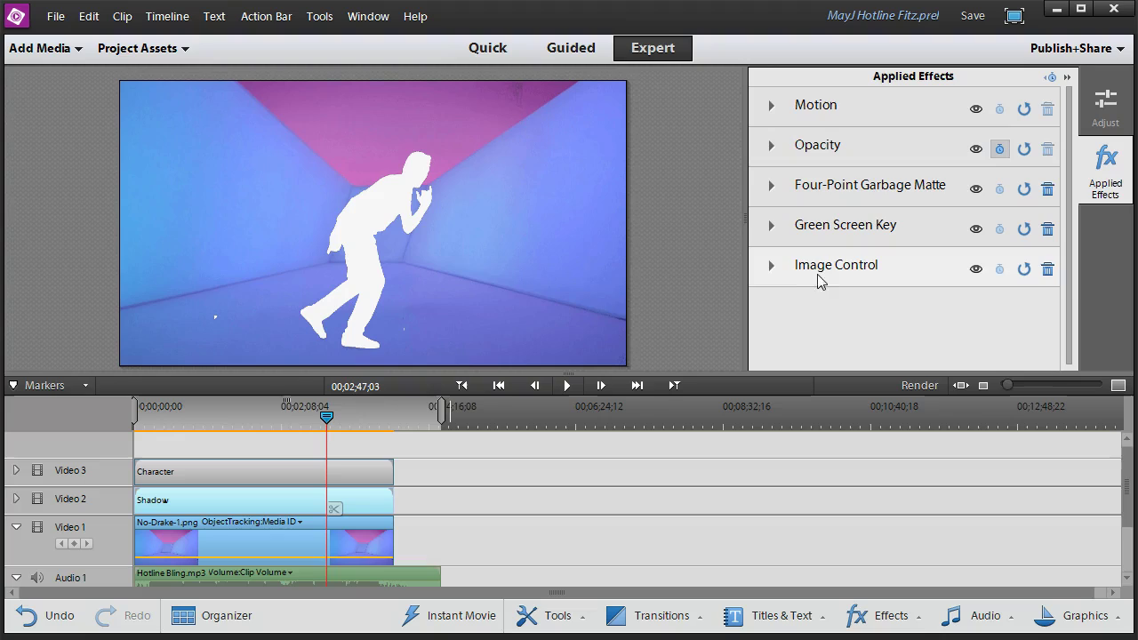
left_click(770, 266)
left_click_drag(911, 317, 779, 329)
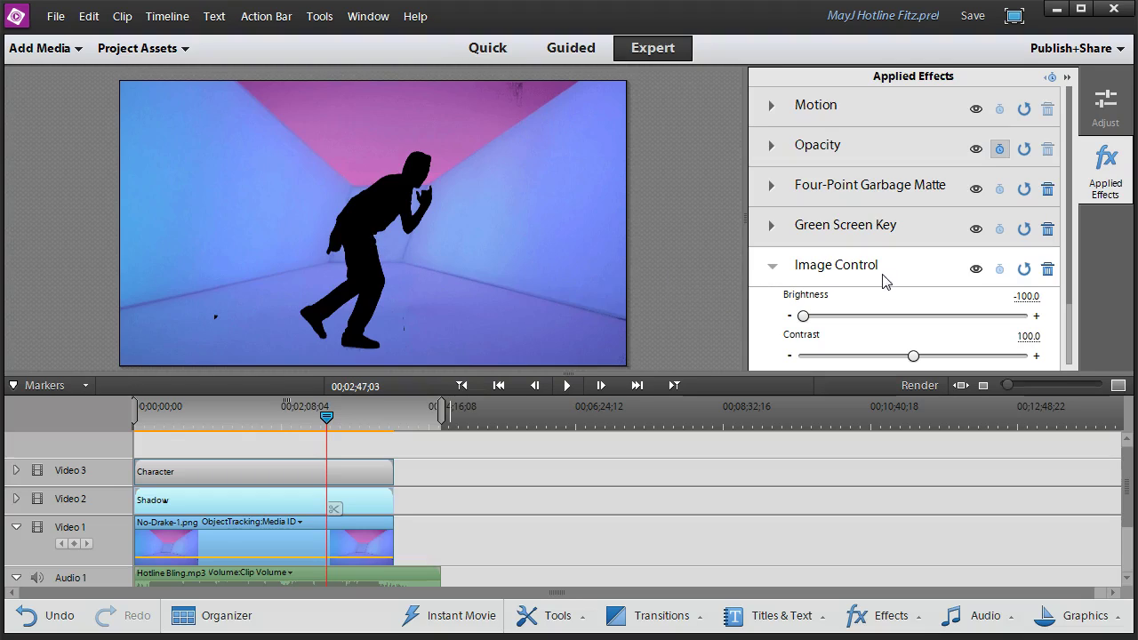
Apply Corner Pin from the Distort effects to the Shadow clip
left_click(894, 621)
left_click(924, 392)
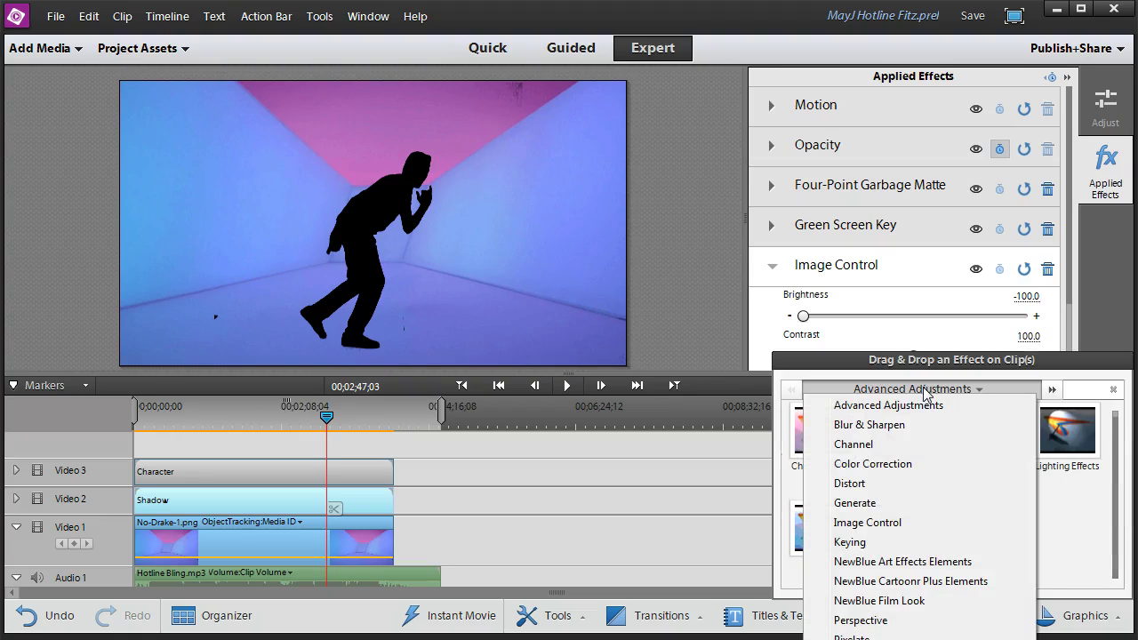
left_click(849, 484)
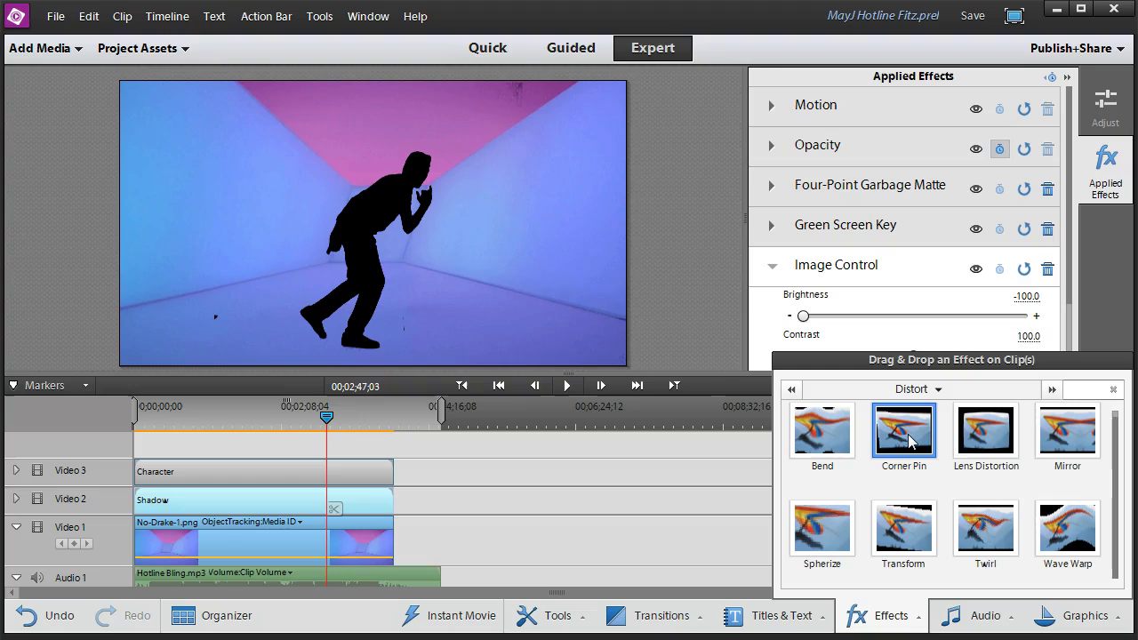
left_click_drag(907, 432, 278, 497)
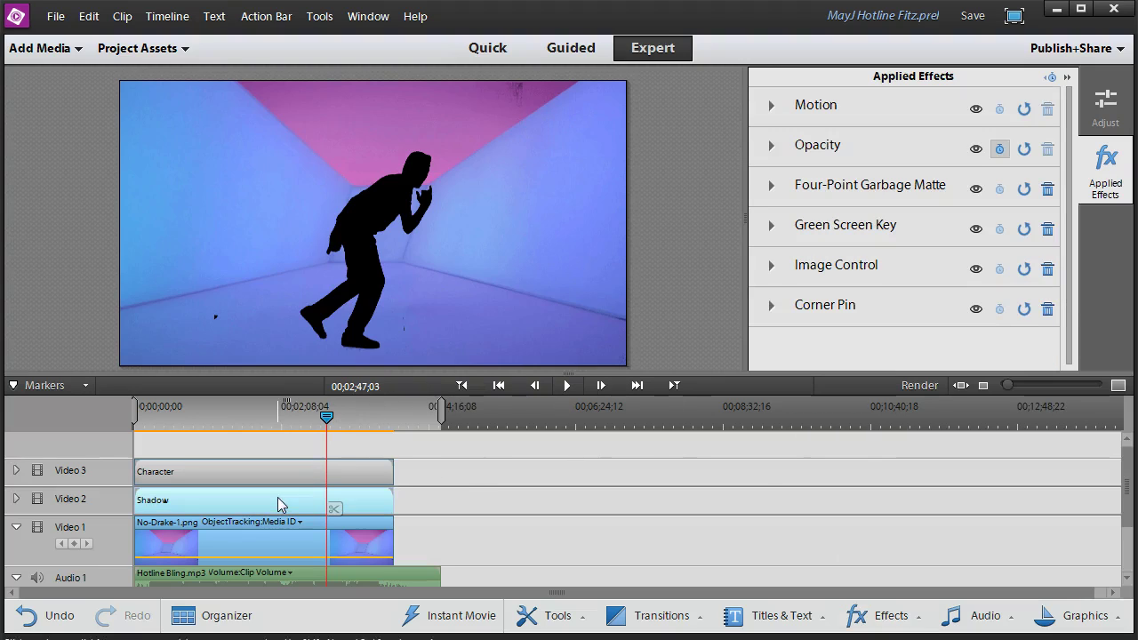
Pull both top corners down to flatten the silhouette, Upper Left at 43.9, 634.5
left_click(845, 308)
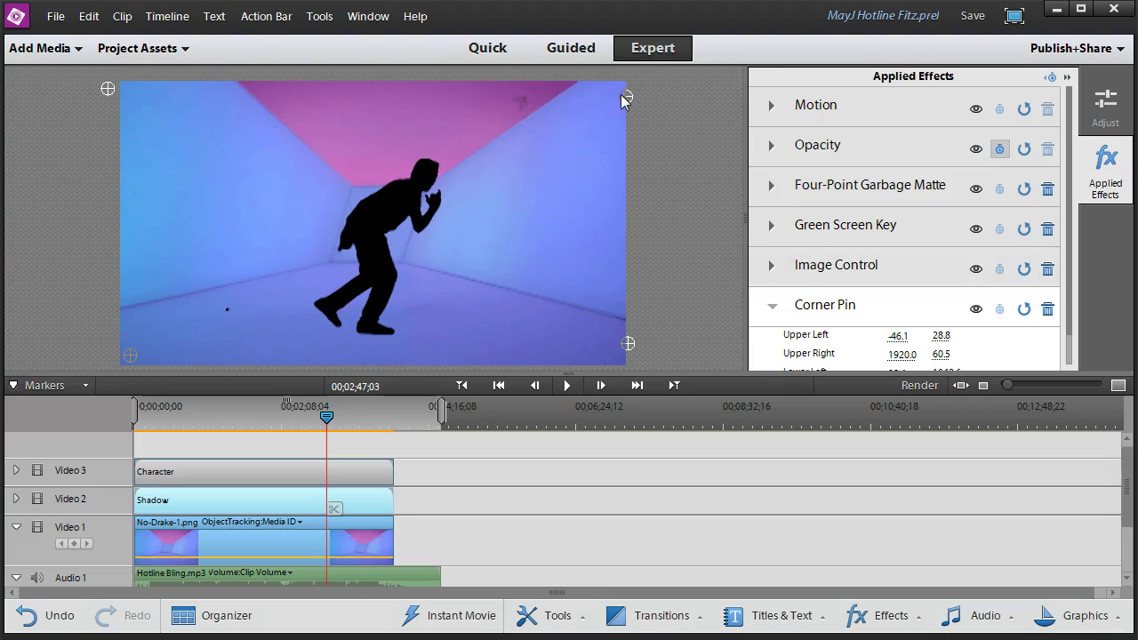
left_click_drag(627, 98, 620, 257)
left_click_drag(107, 88, 132, 248)
left_click_drag(622, 255, 629, 260)
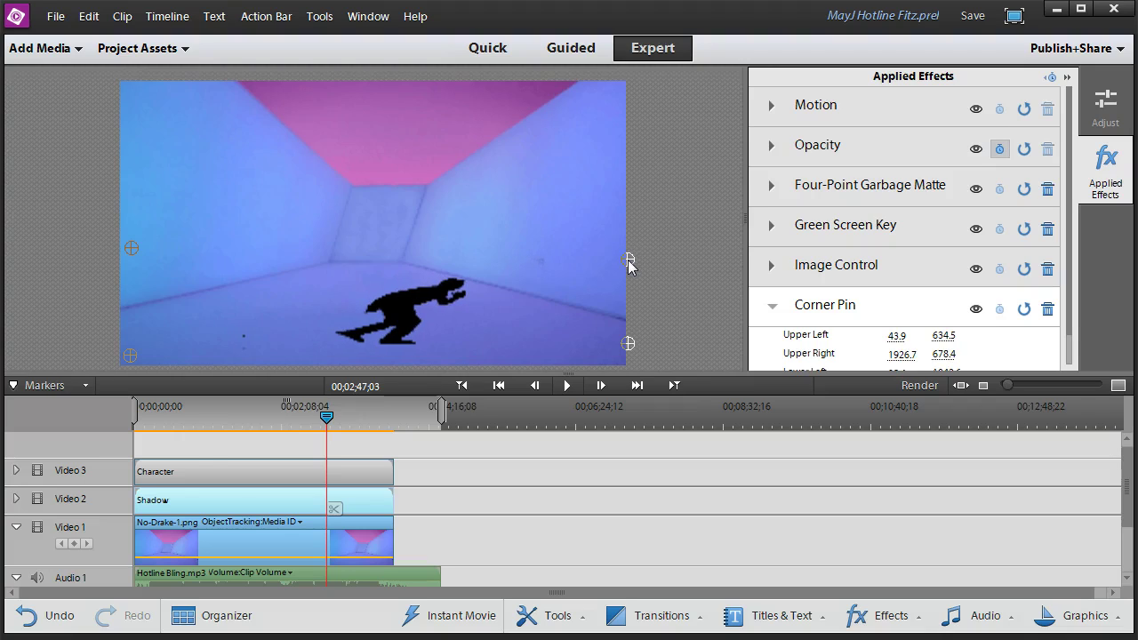
Re-enable the Character clip and reselect the Shadow clip's Corner Pin settings
right_click(176, 477)
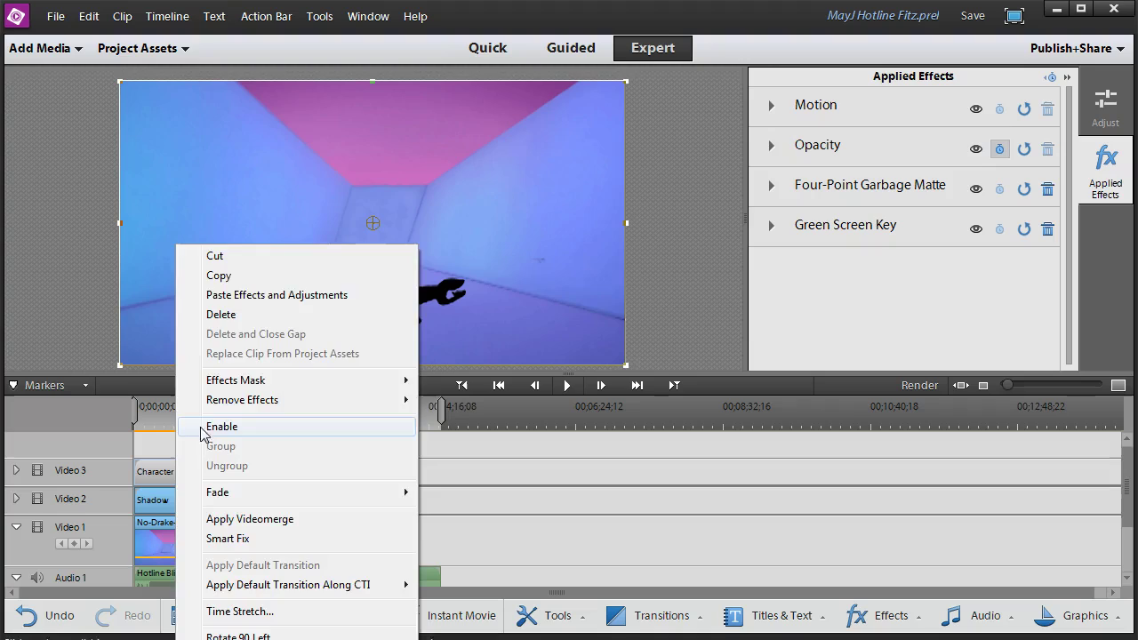
left_click(221, 427)
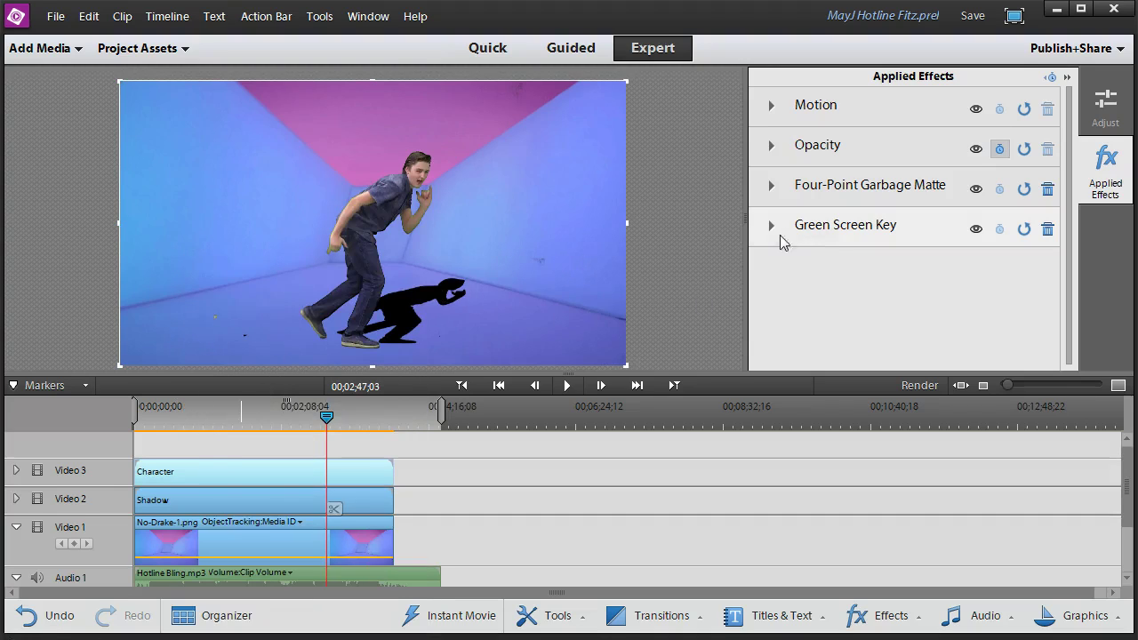
left_click(215, 501)
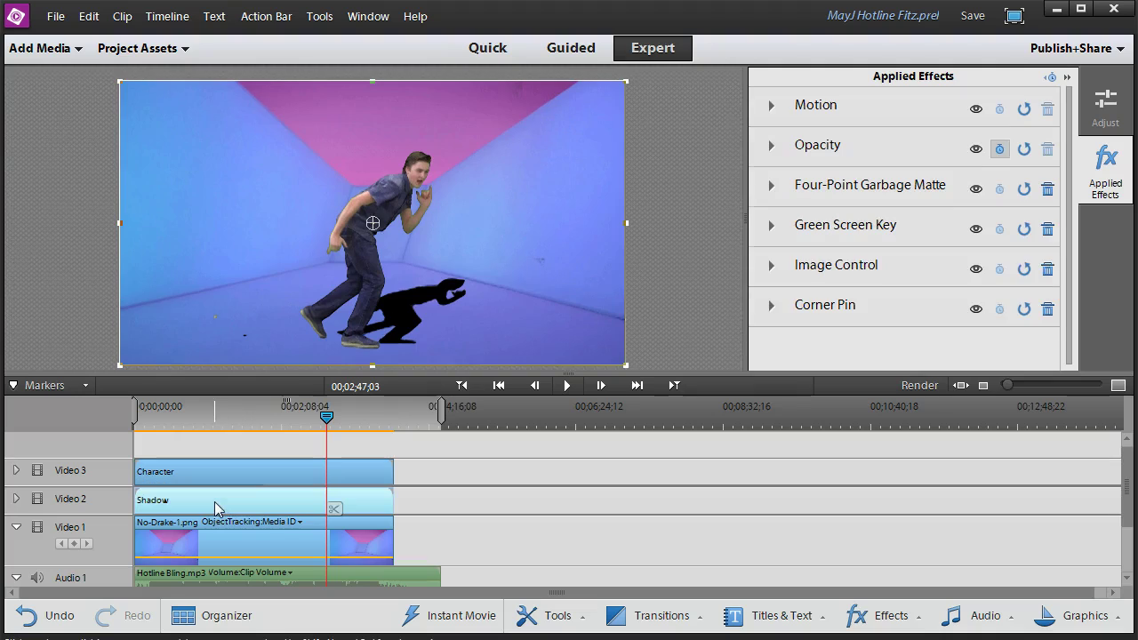
left_click(834, 313)
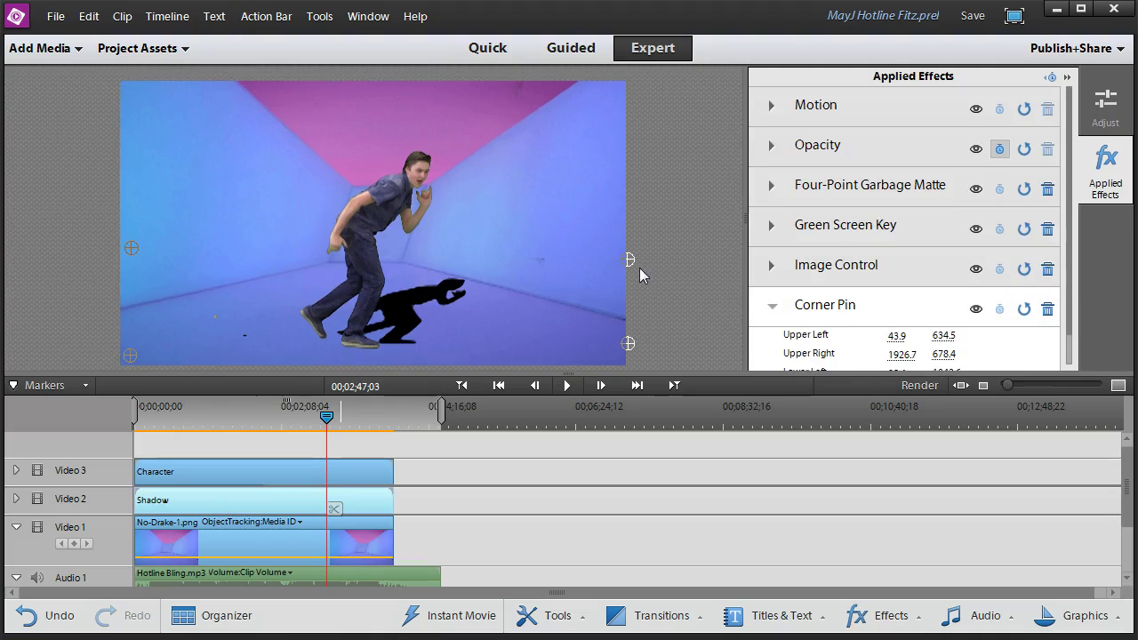
Reshape the shadow's top corners to Upper Left 300.3, 786.4 and Upper Right 1940.2, 779.6
left_click_drag(628, 260, 630, 276)
left_click_drag(129, 251, 129, 303)
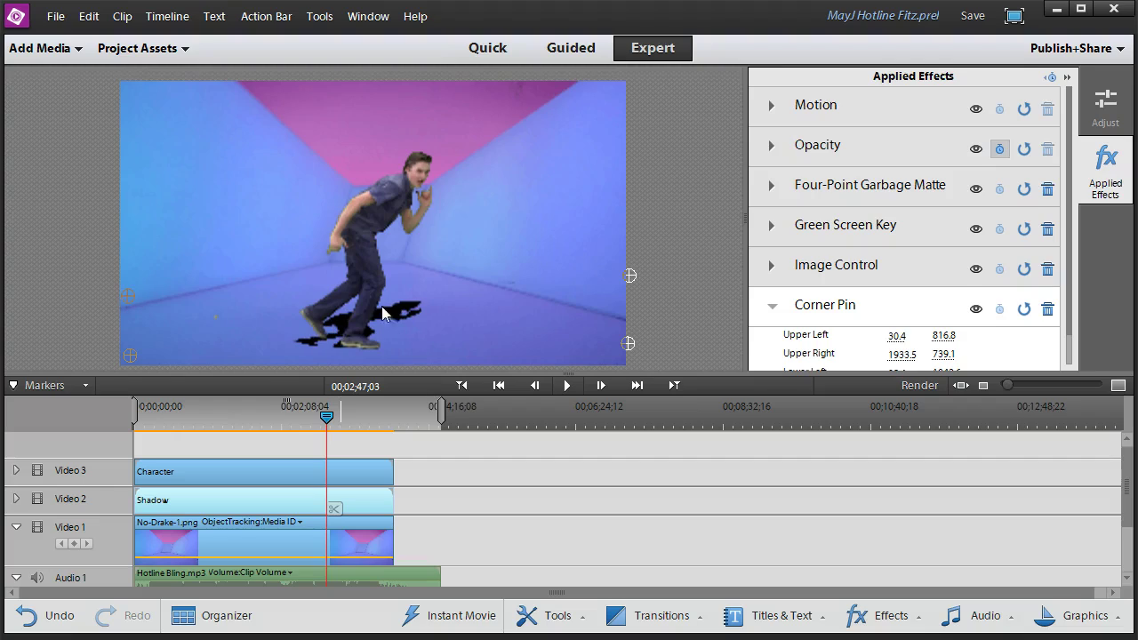
left_click_drag(630, 281, 636, 291)
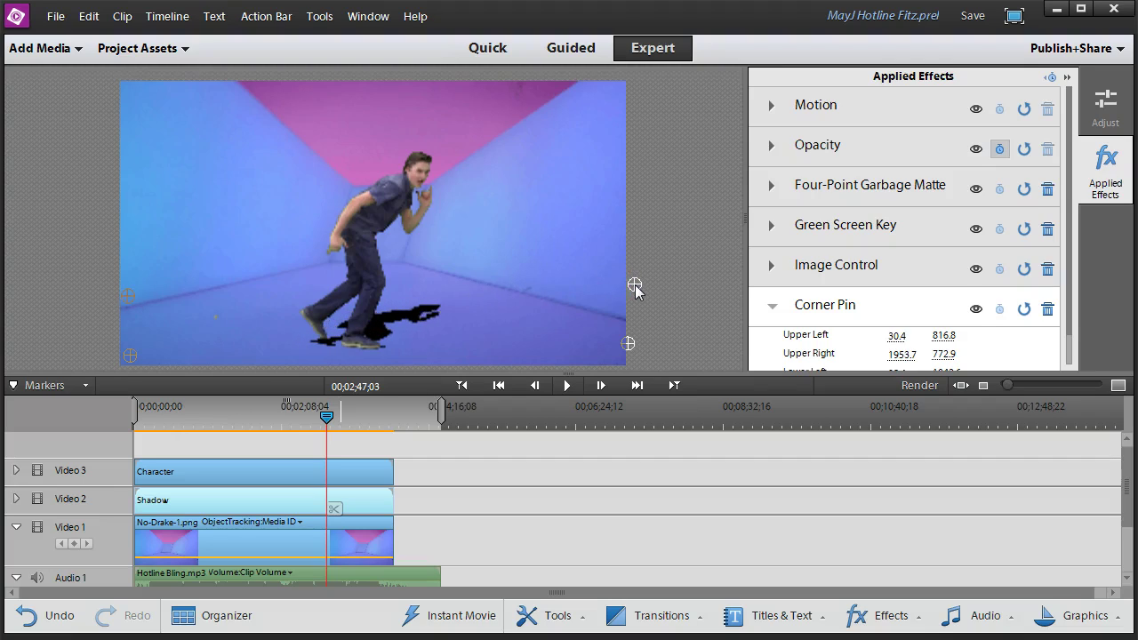
left_click_drag(127, 298, 199, 289)
left_click_drag(635, 284, 631, 289)
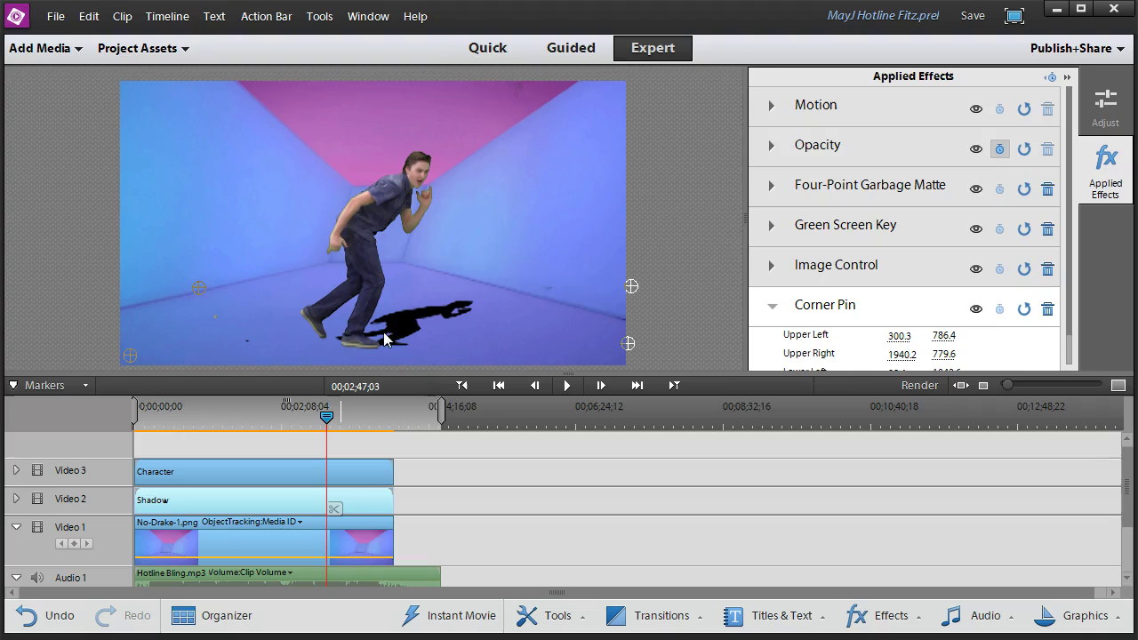
Set the Shadow clip's Motion Position to 857.0, 546.0
left_click(771, 106)
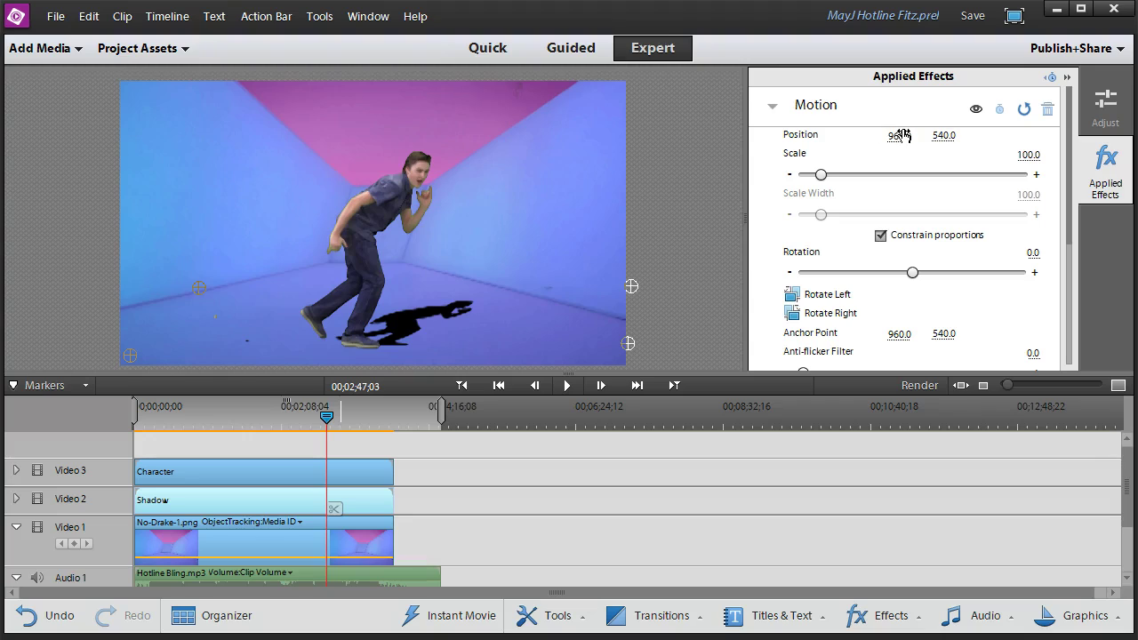
left_click_drag(900, 138, 826, 138)
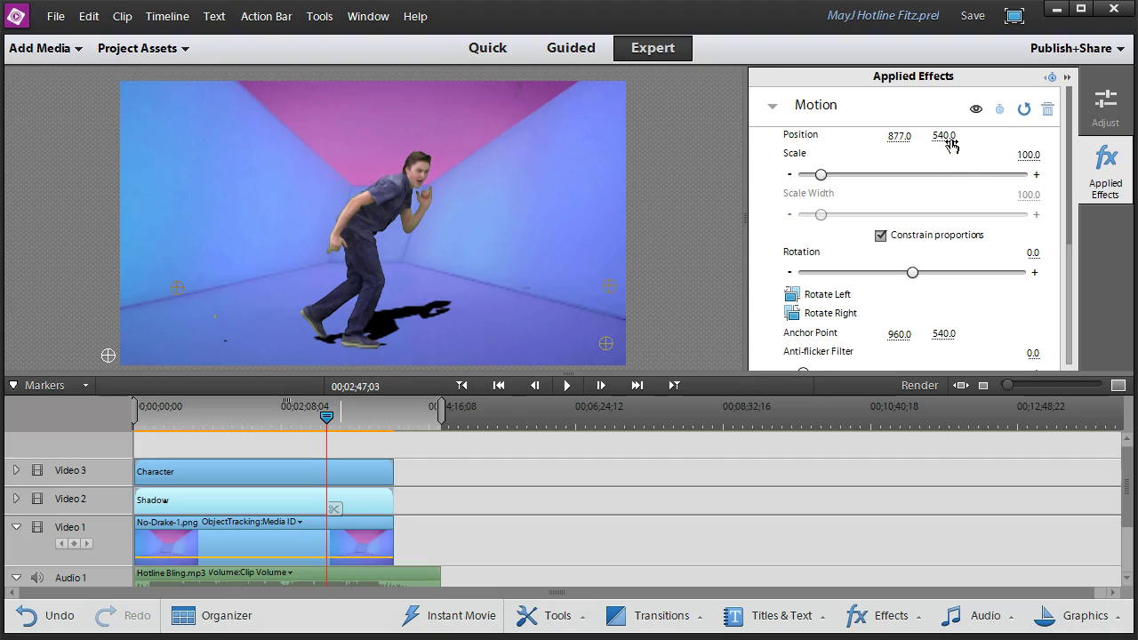
mouse_move(945, 140)
left_mouse_down()
mouse_move(960, 141)
mouse_move(890, 135)
mouse_move(949, 138)
left_mouse_up()
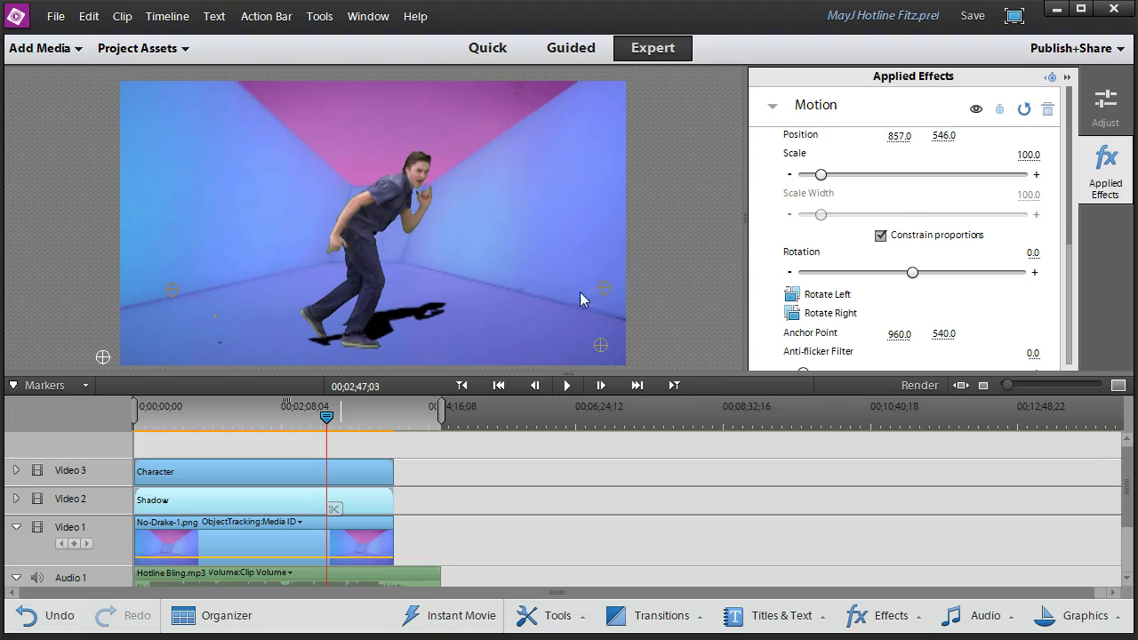
Lower the Shadow clip's opacity to 30.8%
left_click(773, 107)
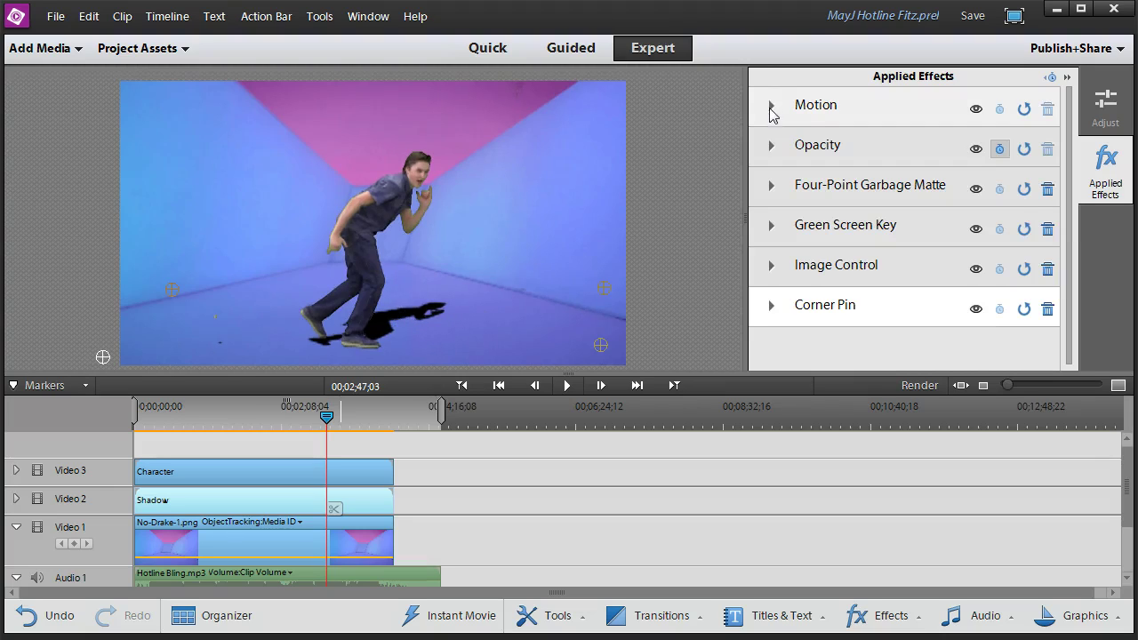
left_click(771, 147)
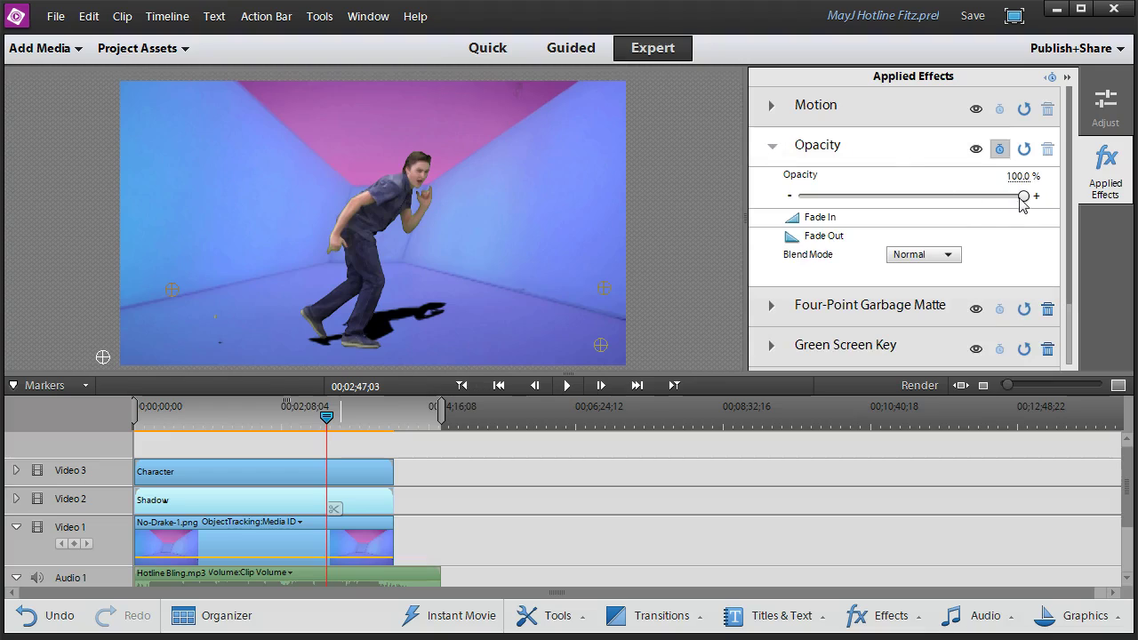
left_click_drag(1024, 196, 871, 211)
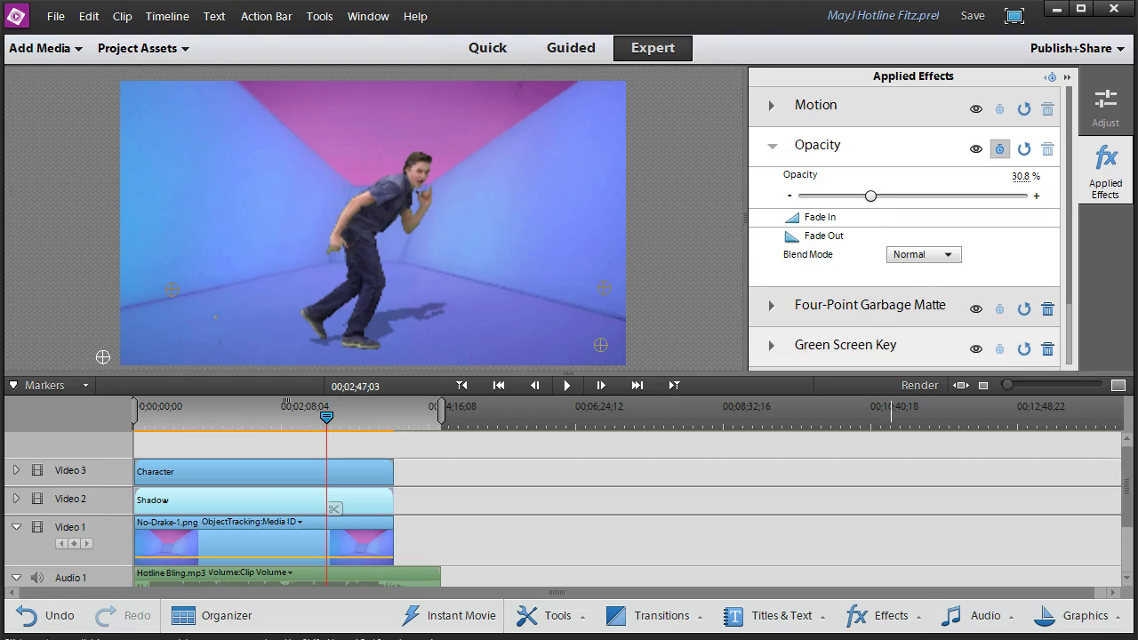
Apply Gaussian Blur from Blur & Sharpen to the Shadow clip with Blurriness 16.8
left_click(880, 616)
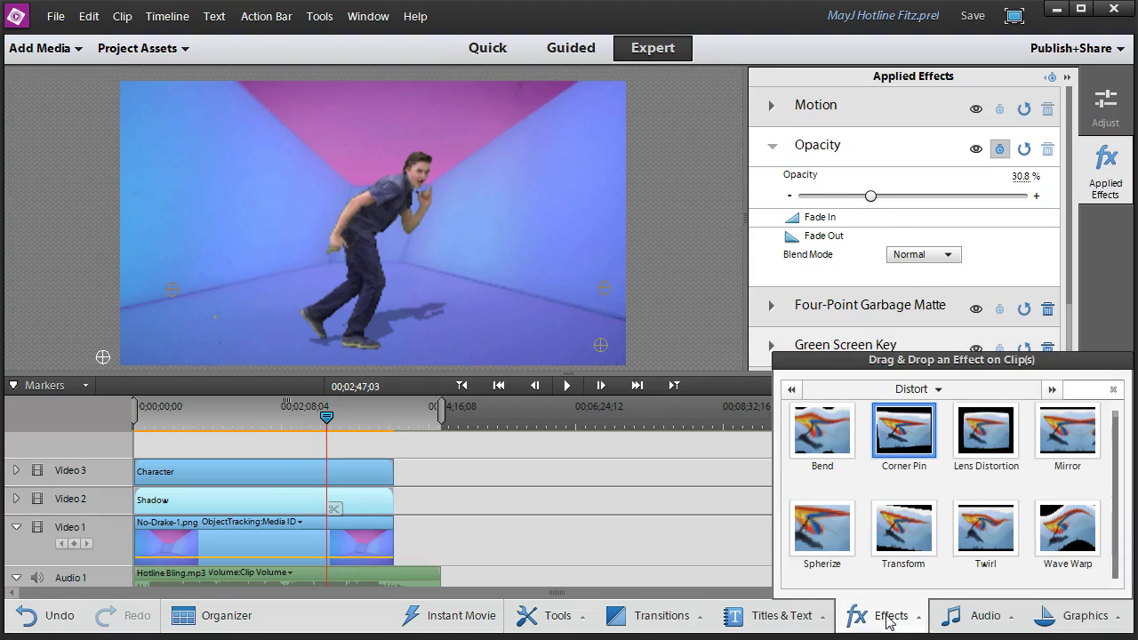
left_click(937, 389)
left_click(865, 426)
left_click_drag(989, 442, 276, 509)
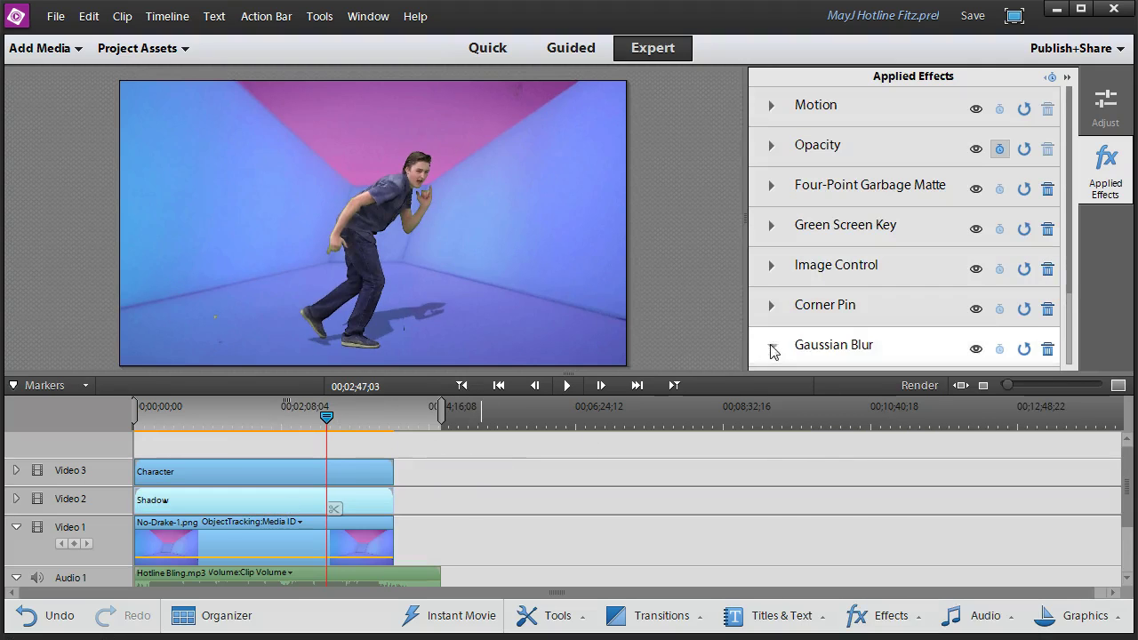
left_click(771, 345)
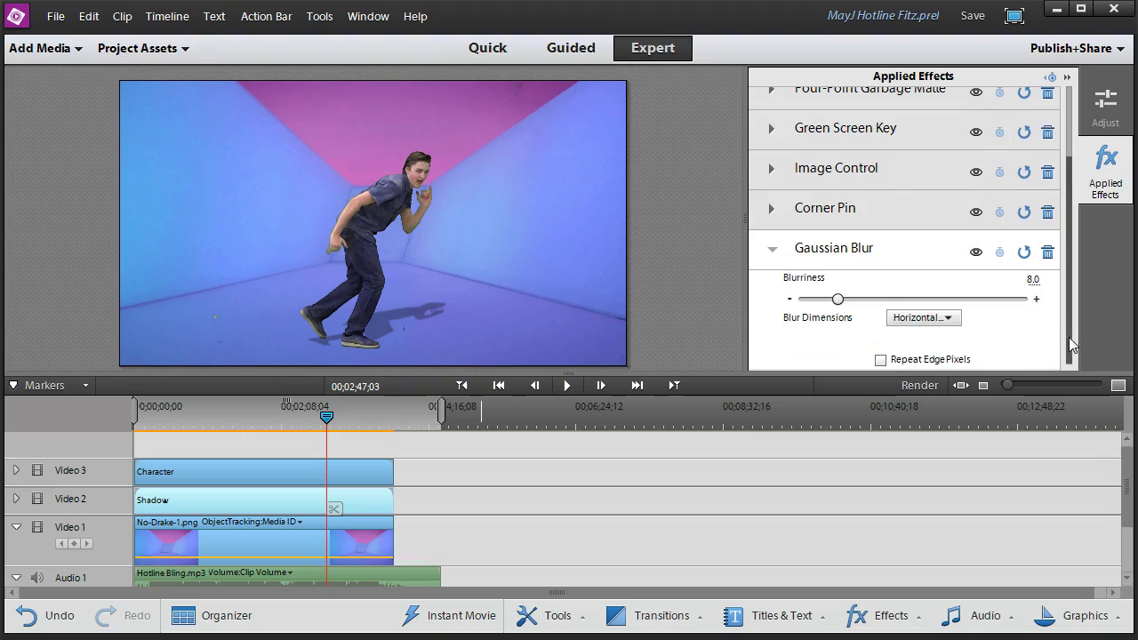
scroll(898, 329, "down", 2)
left_click_drag(842, 302, 877, 303)
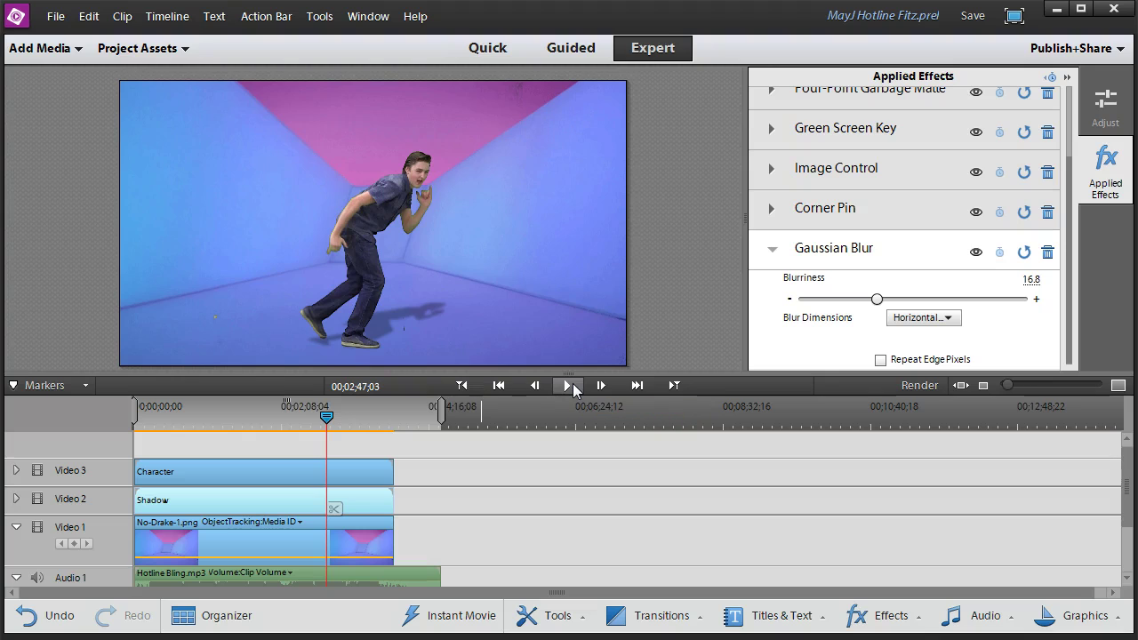
Play the composite preview and stop at 00;02;49;24 to check the softened shadow
left_click(573, 385)
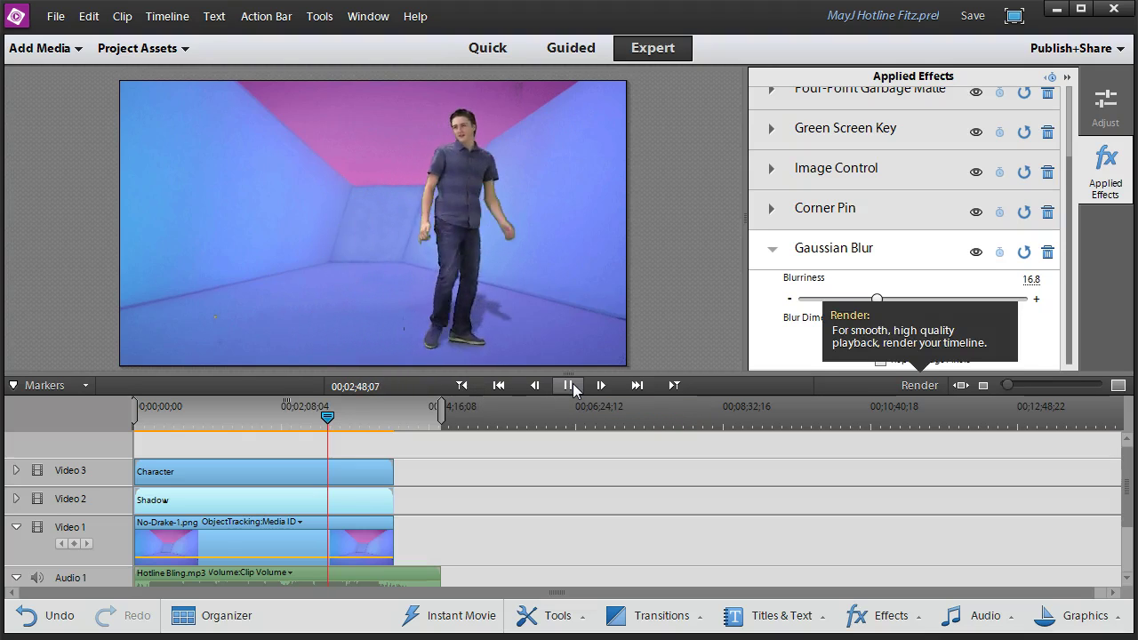
left_click(573, 383)
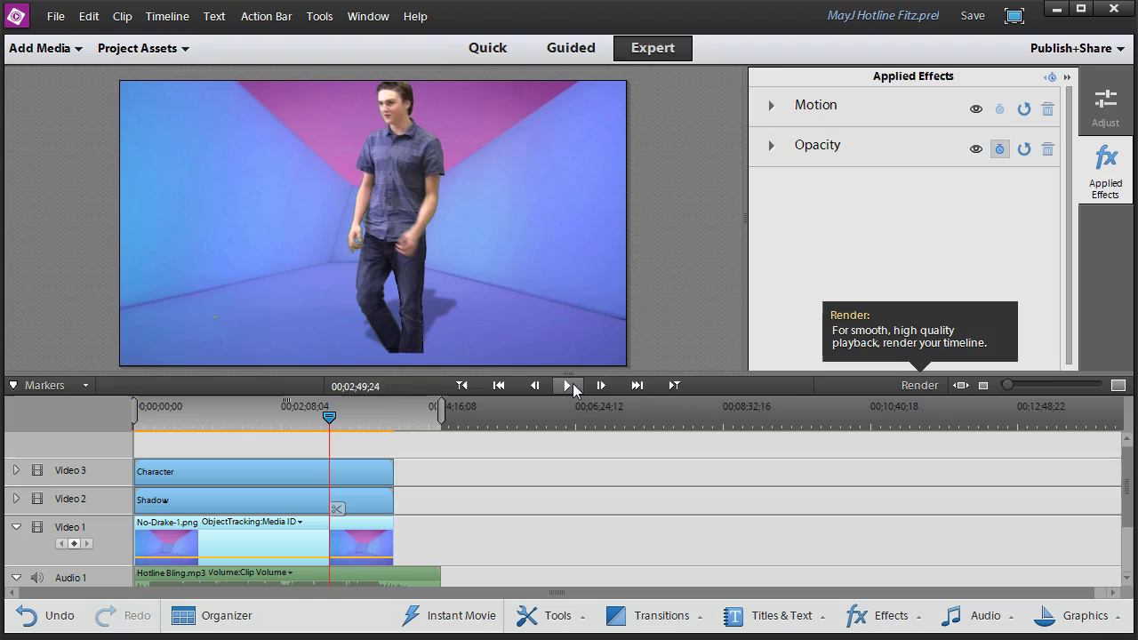